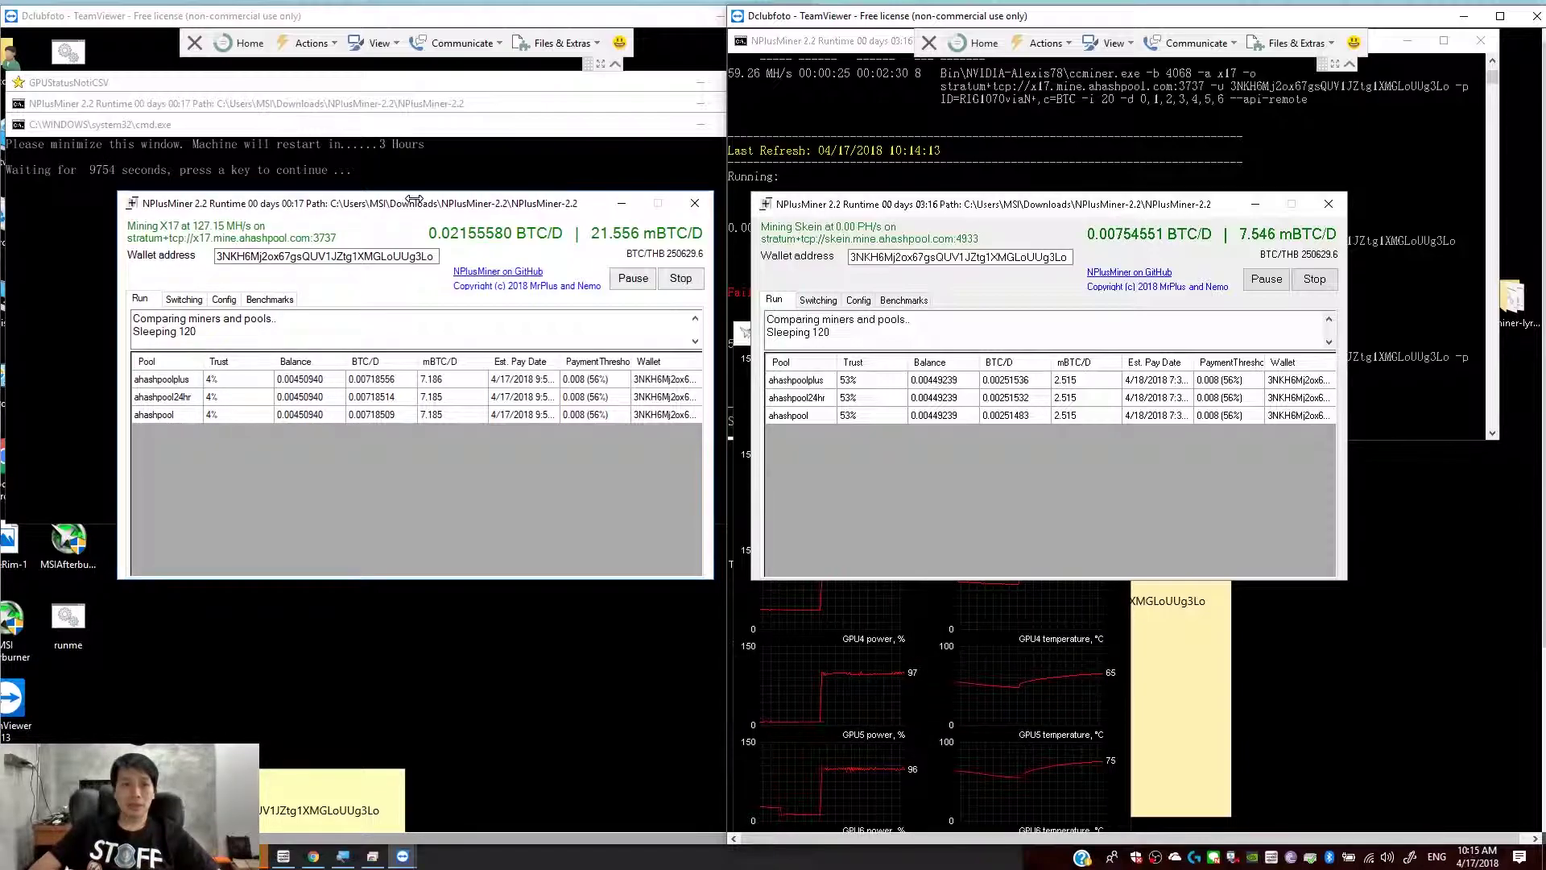
# Step: Compare the running NPlusMiner sessions in the two remote desktop windows and close the remote connection
pyautogui.moveTo(414, 199); pyautogui.dragTo(509, 203)
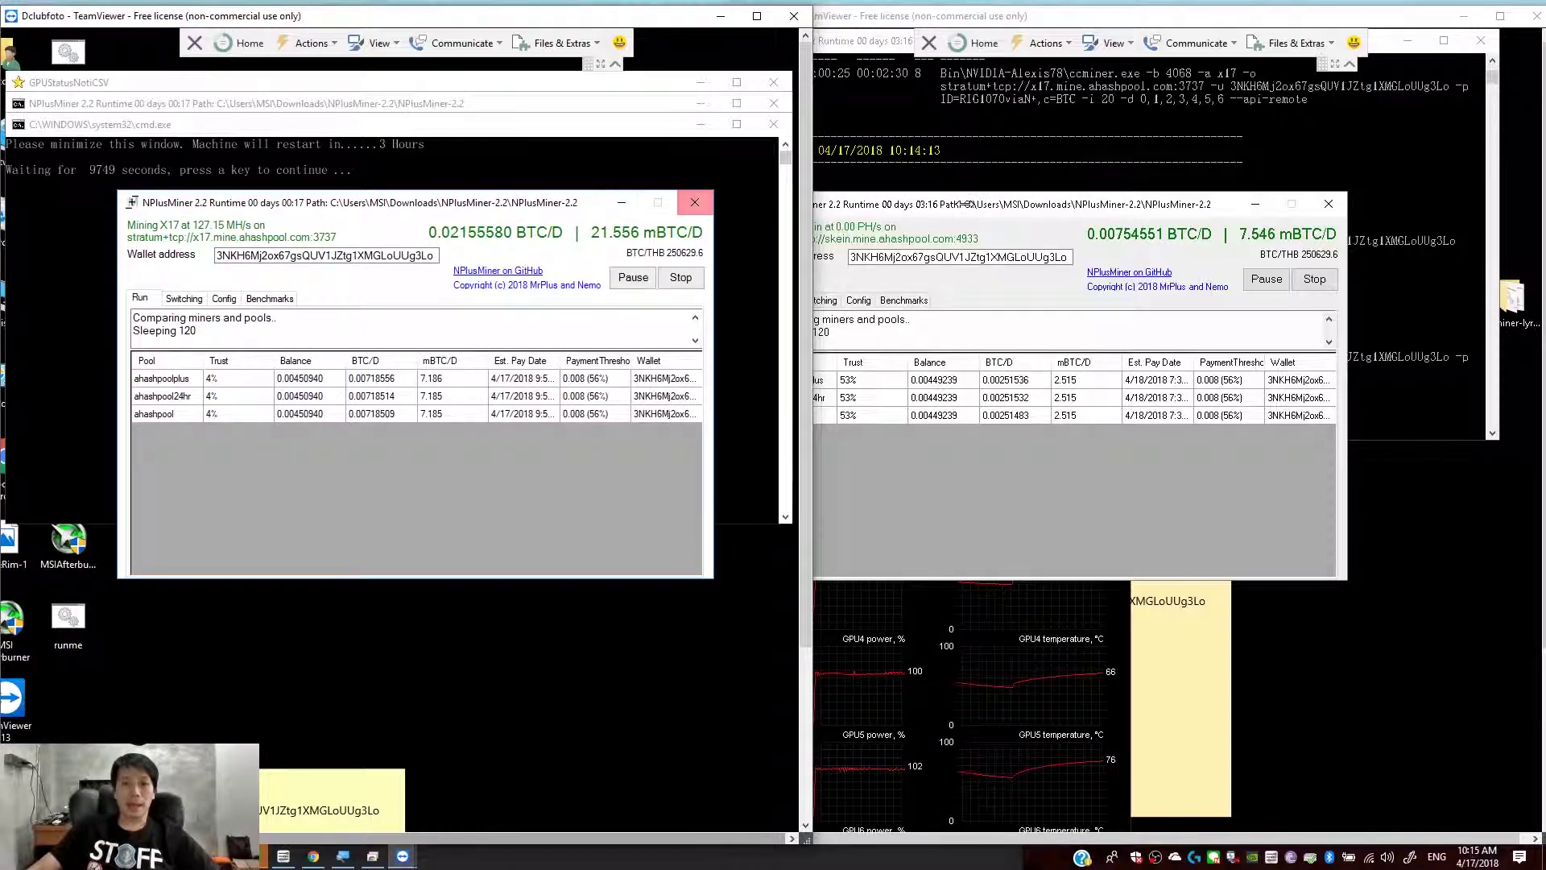
pyautogui.click(971, 211)
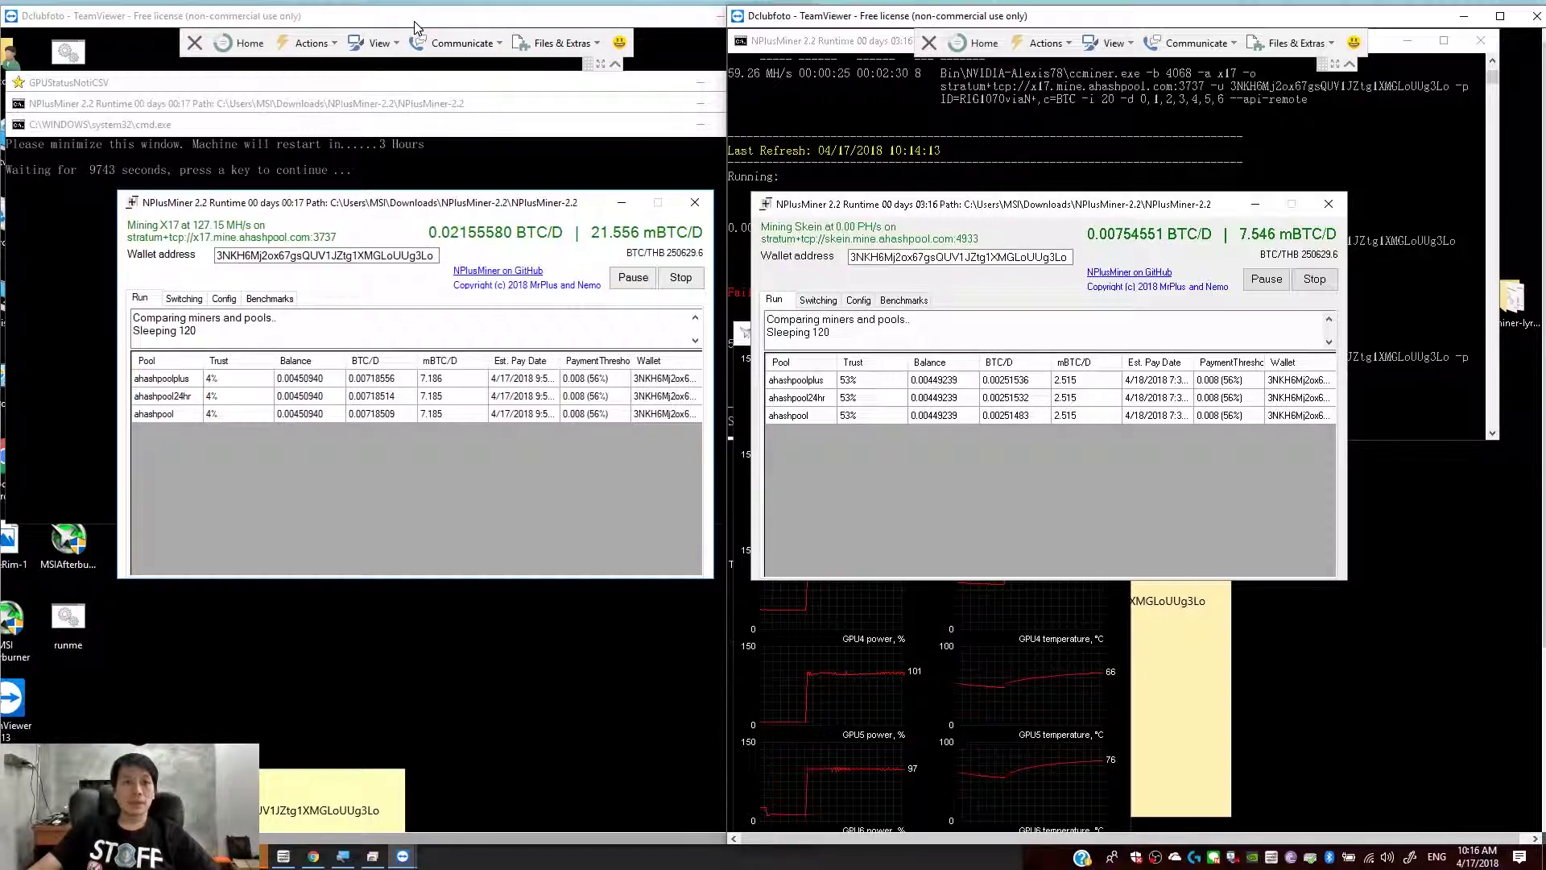
pyautogui.moveTo(416, 27); pyautogui.dragTo(415, 22)
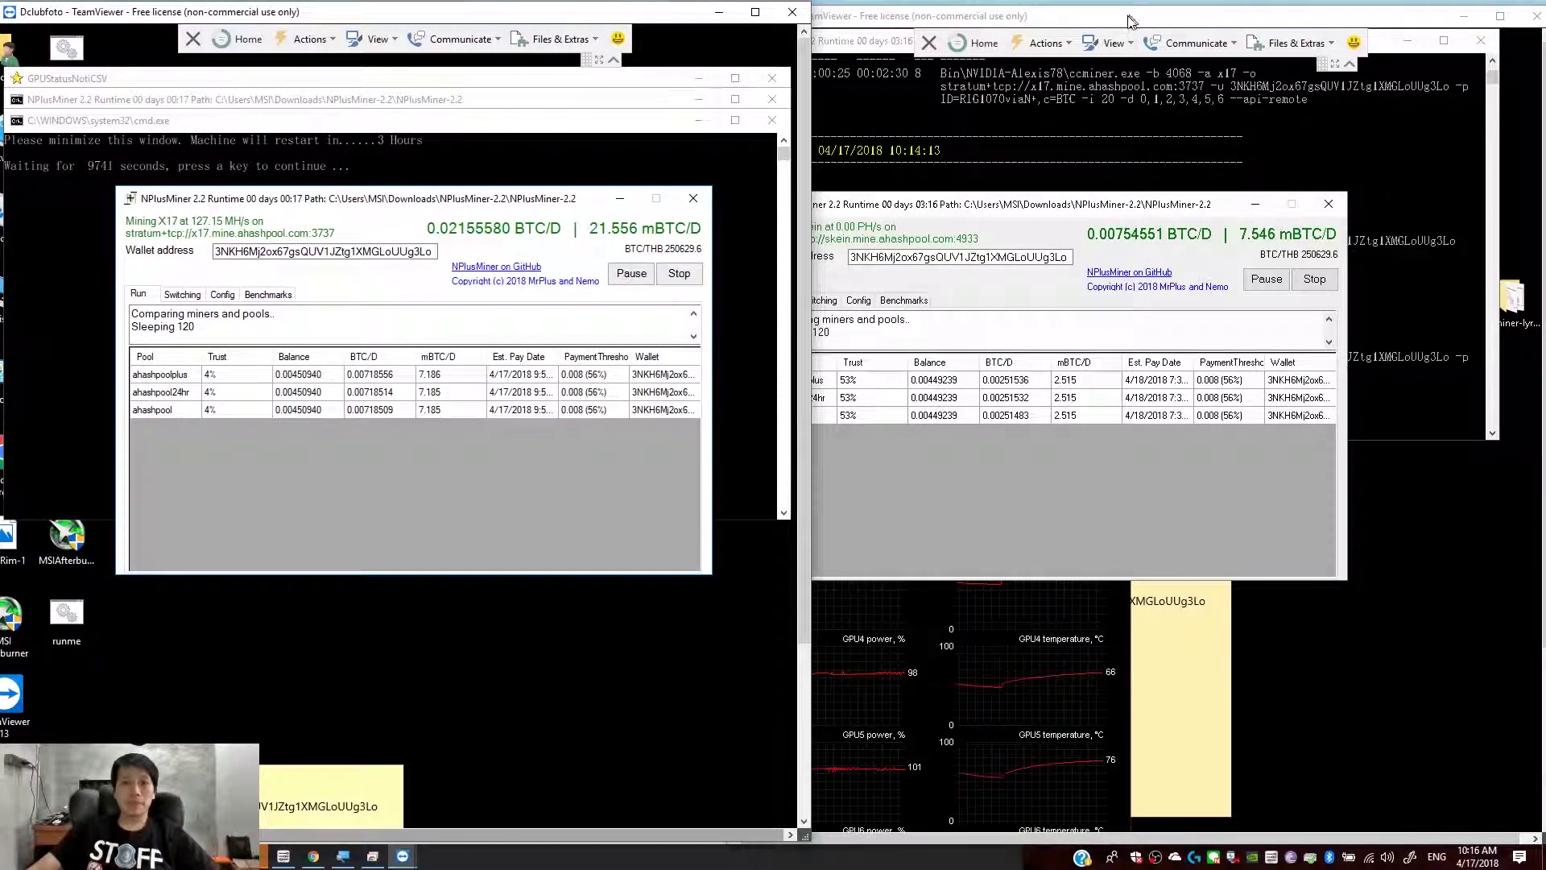
pyautogui.moveTo(1129, 20); pyautogui.dragTo(1145, 16)
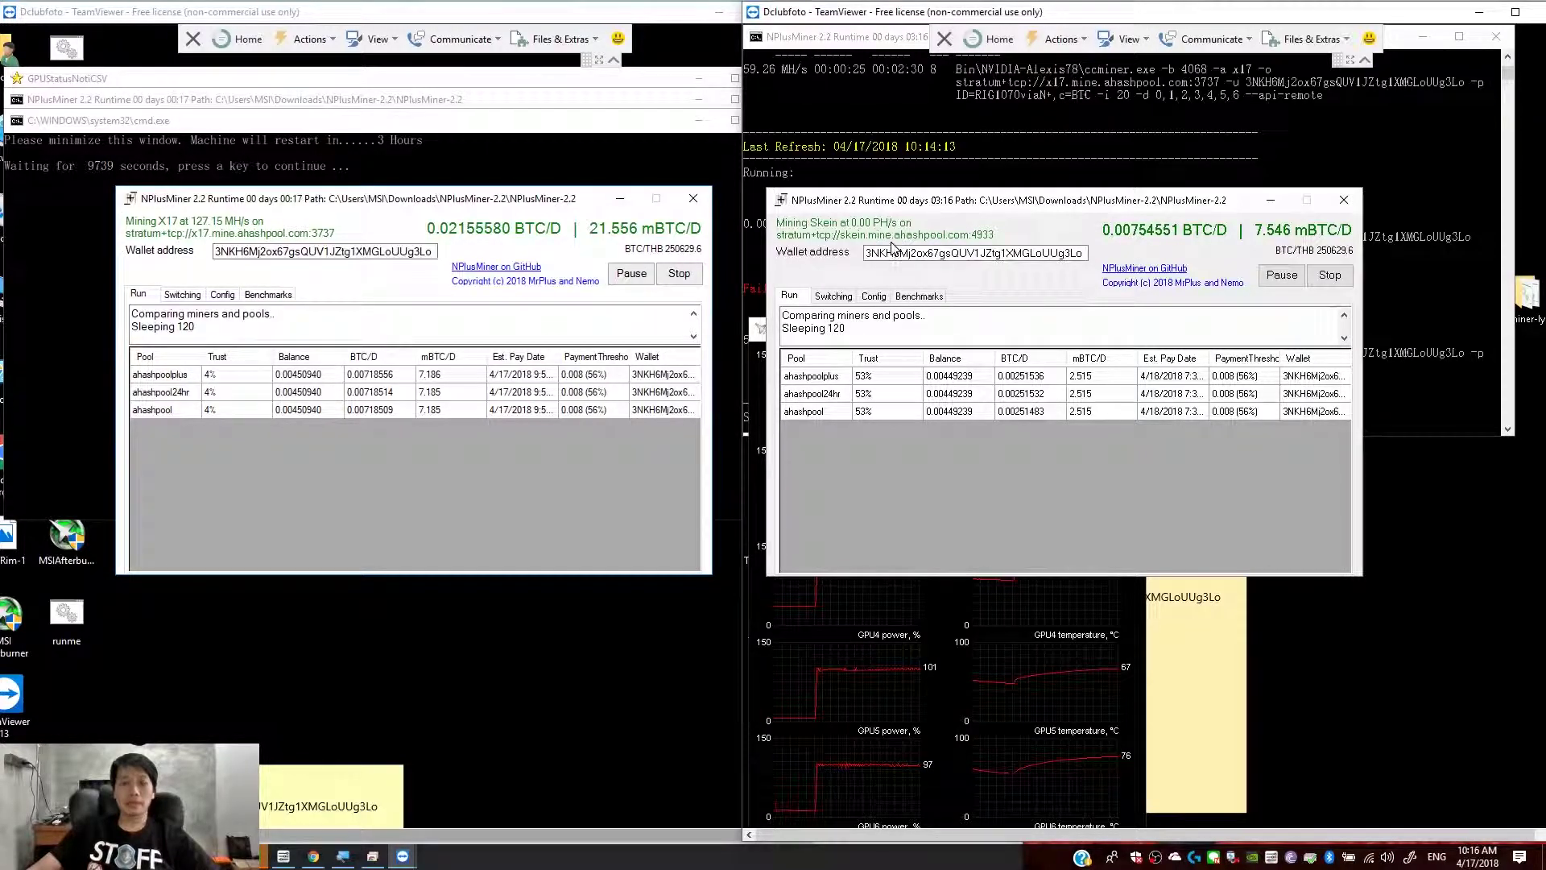
pyautogui.click(448, 728)
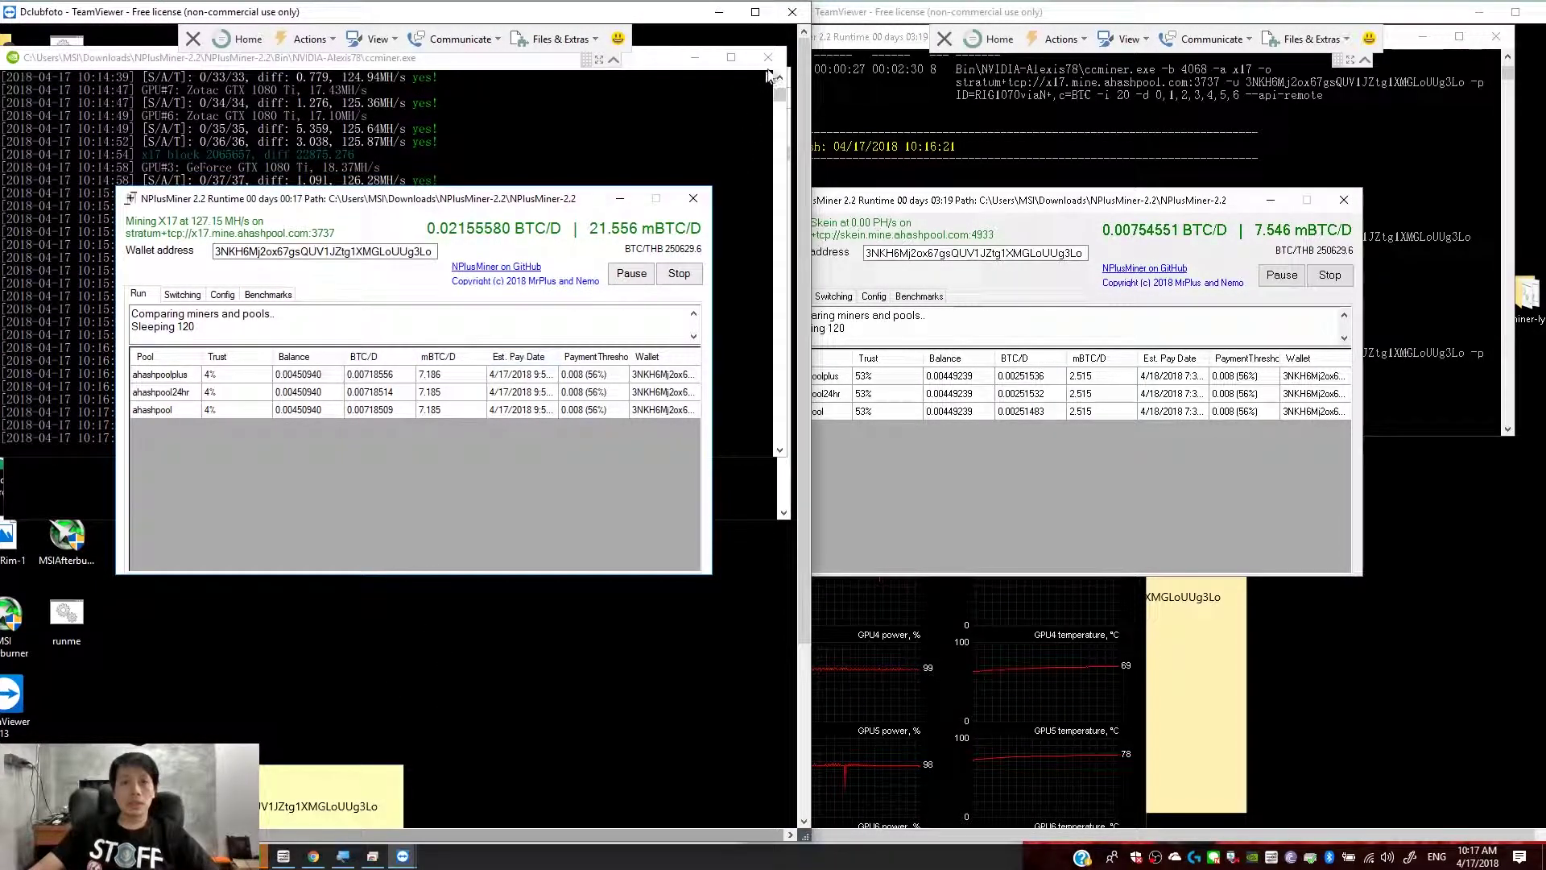
pyautogui.click(792, 11)
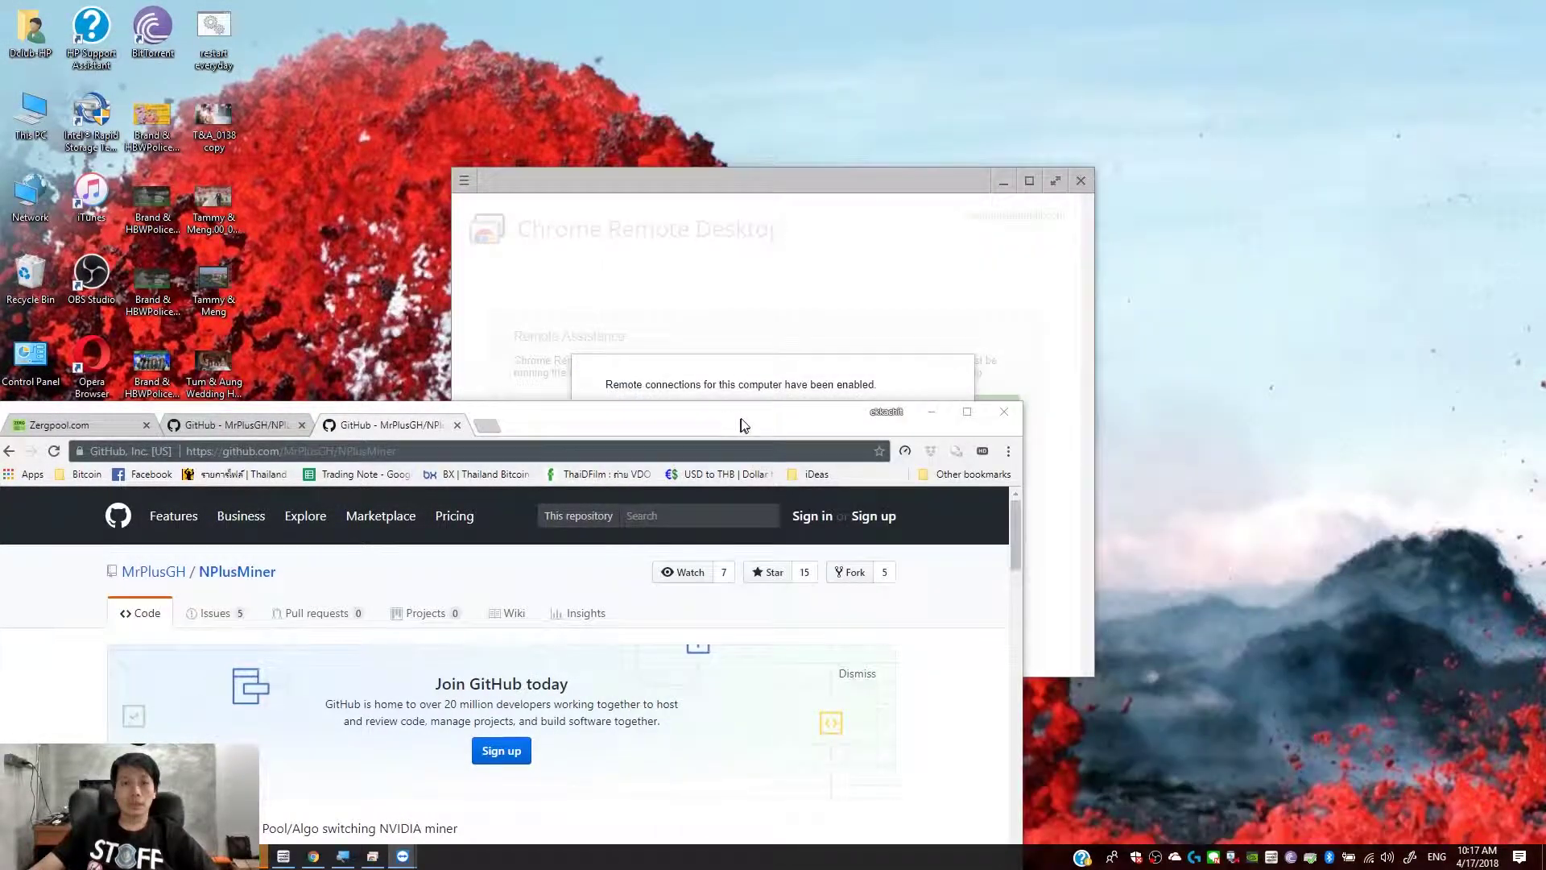
# Step: Switch to Chrome at full size and download the MrPlusGH/NPlusMiner repository from GitHub as a ZIP
pyautogui.doubleClick(742, 420)
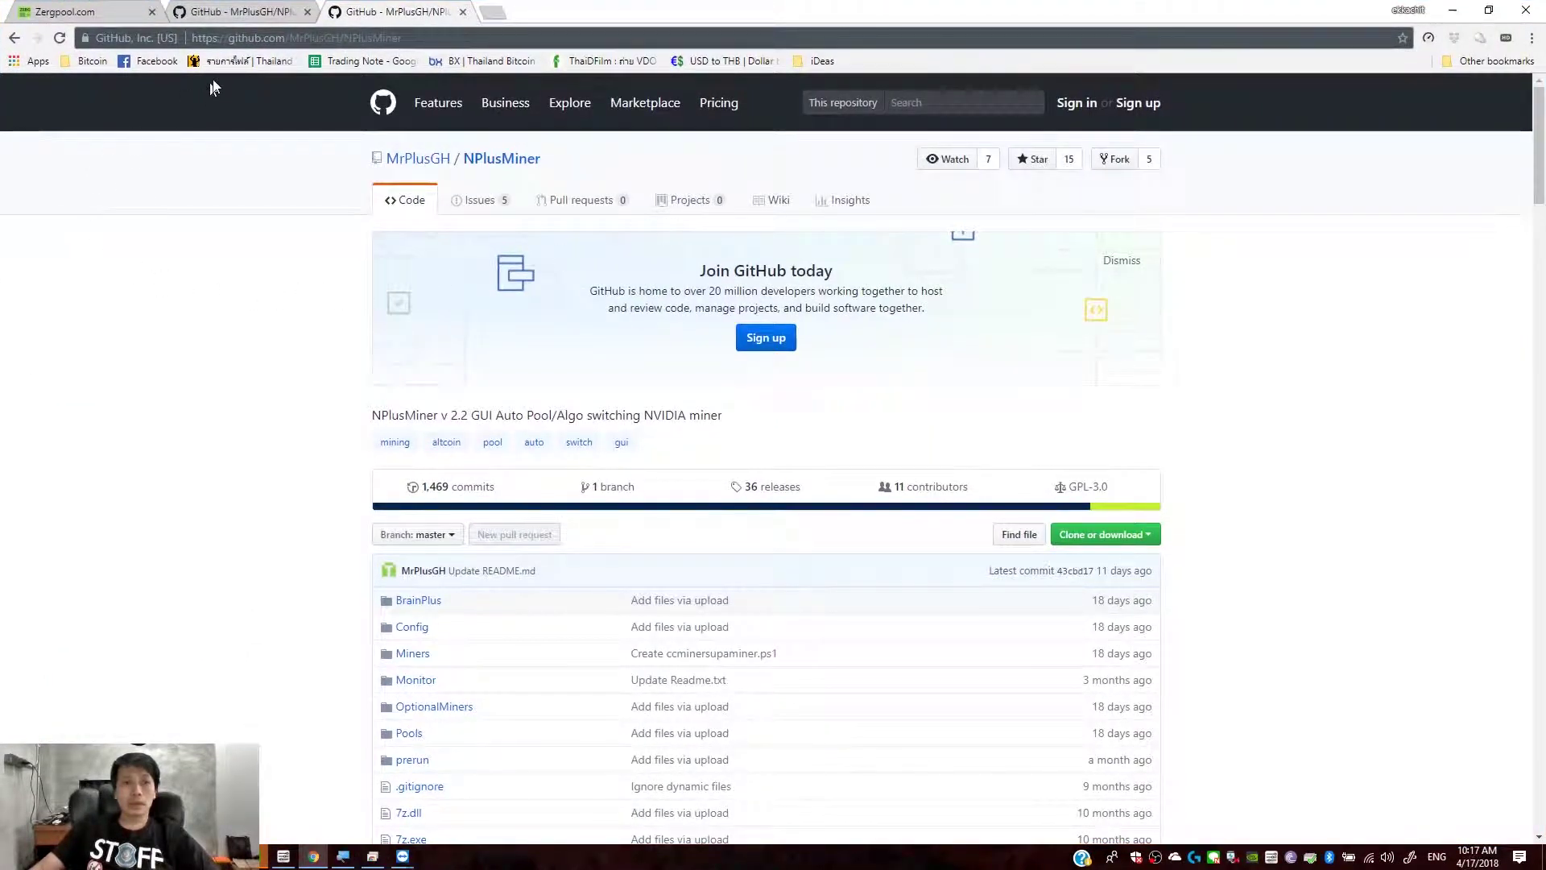
pyautogui.click(332, 38)
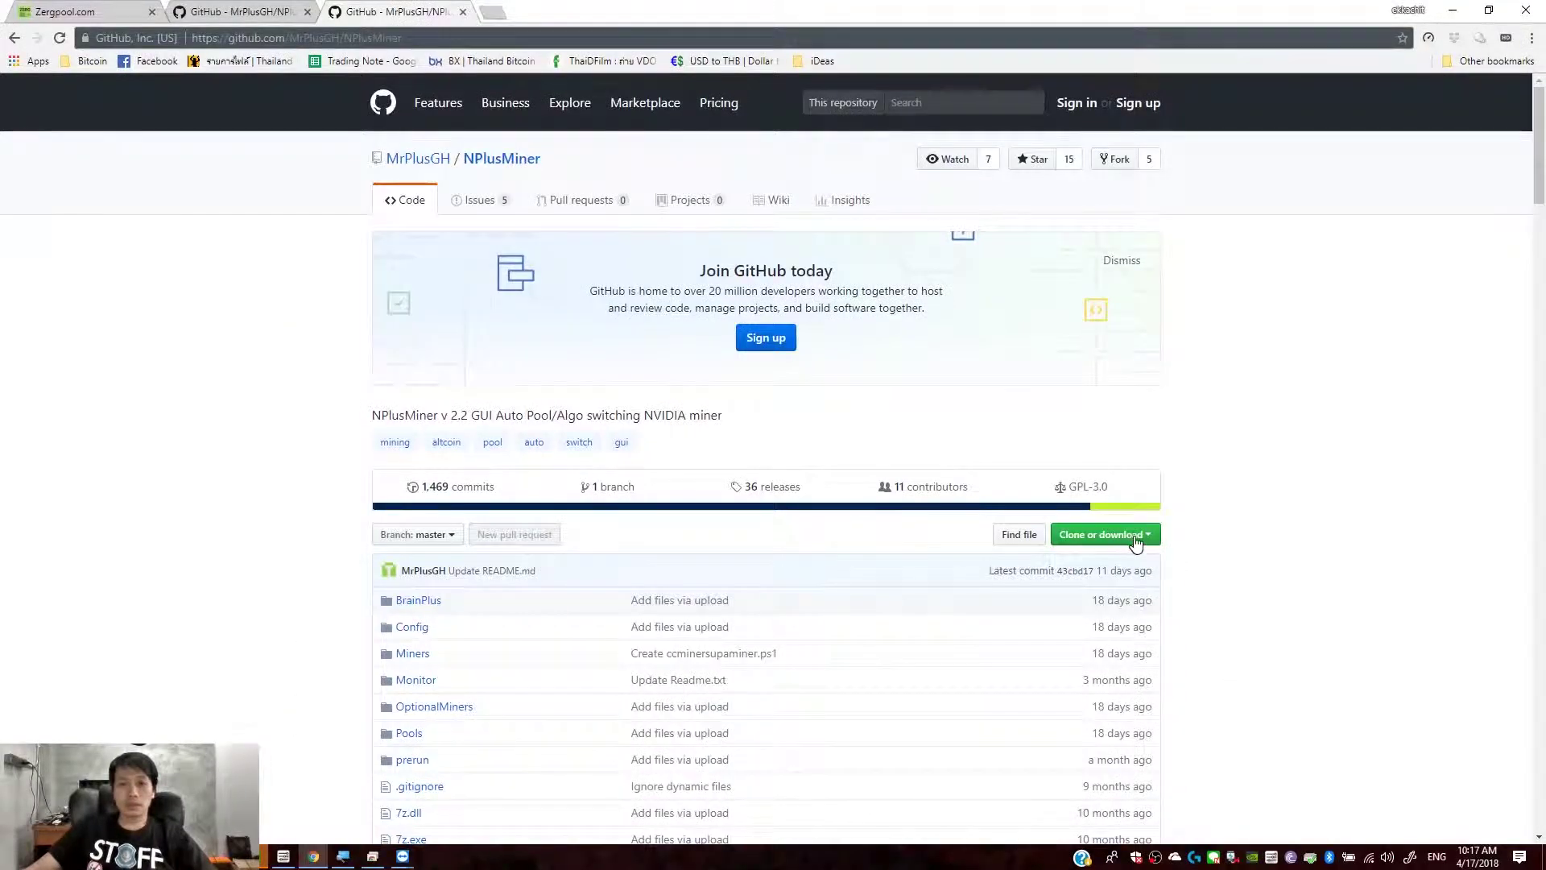
pyautogui.click(1139, 535)
pyautogui.click(1095, 673)
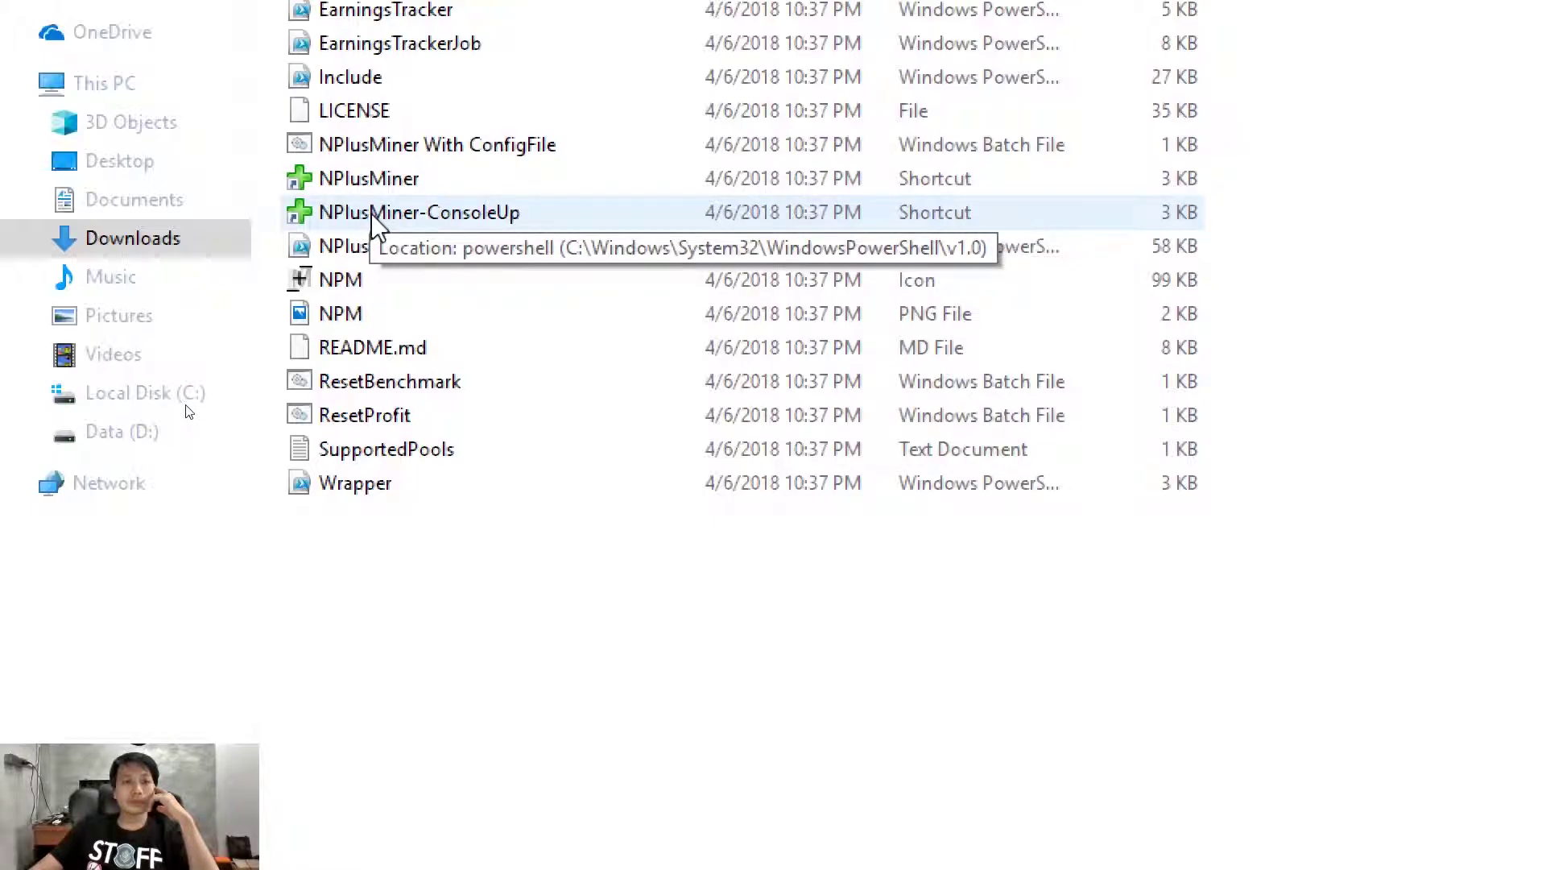
# Step: Launch NPlusMiner-ConsoleUp from the extracted folder and show its Config settings
pyautogui.doubleClick(377, 228)
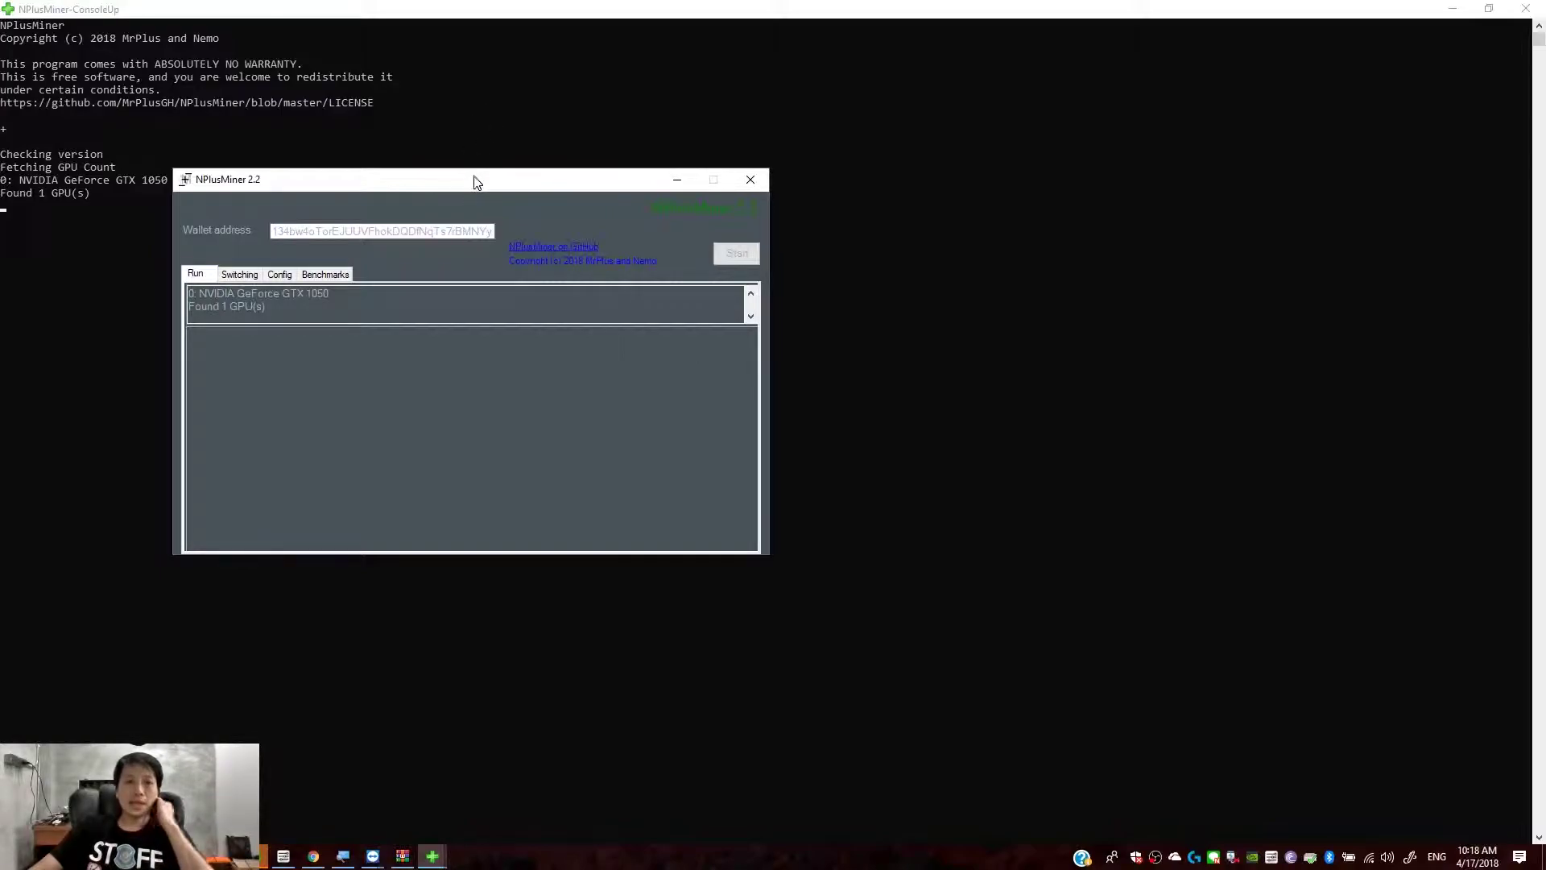
pyautogui.moveTo(477, 178); pyautogui.dragTo(514, 166)
pyautogui.click(317, 262)
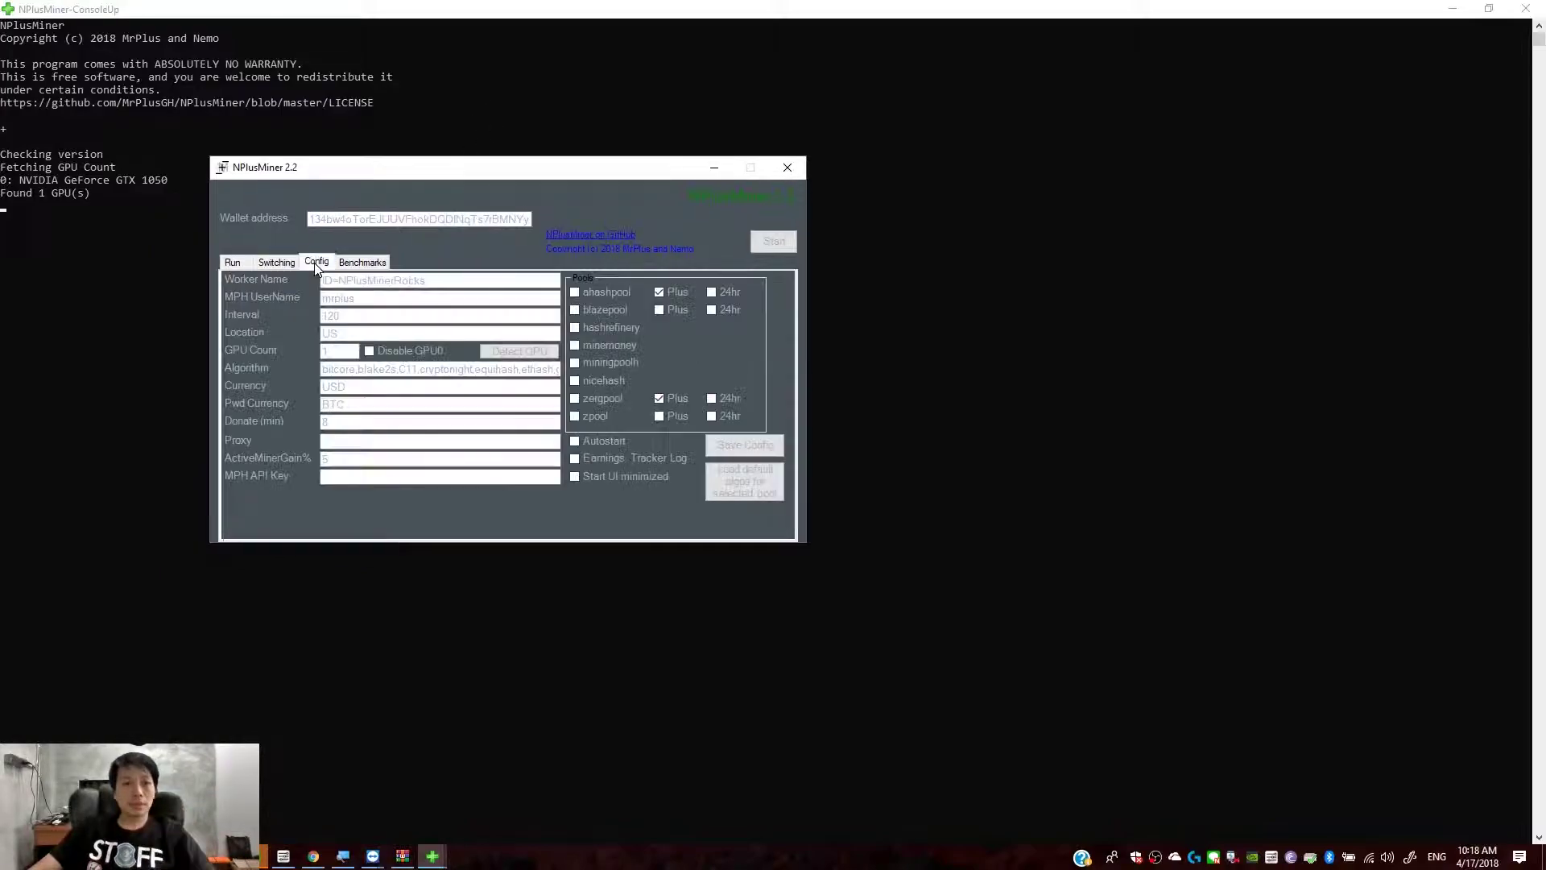
pyautogui.click(278, 263)
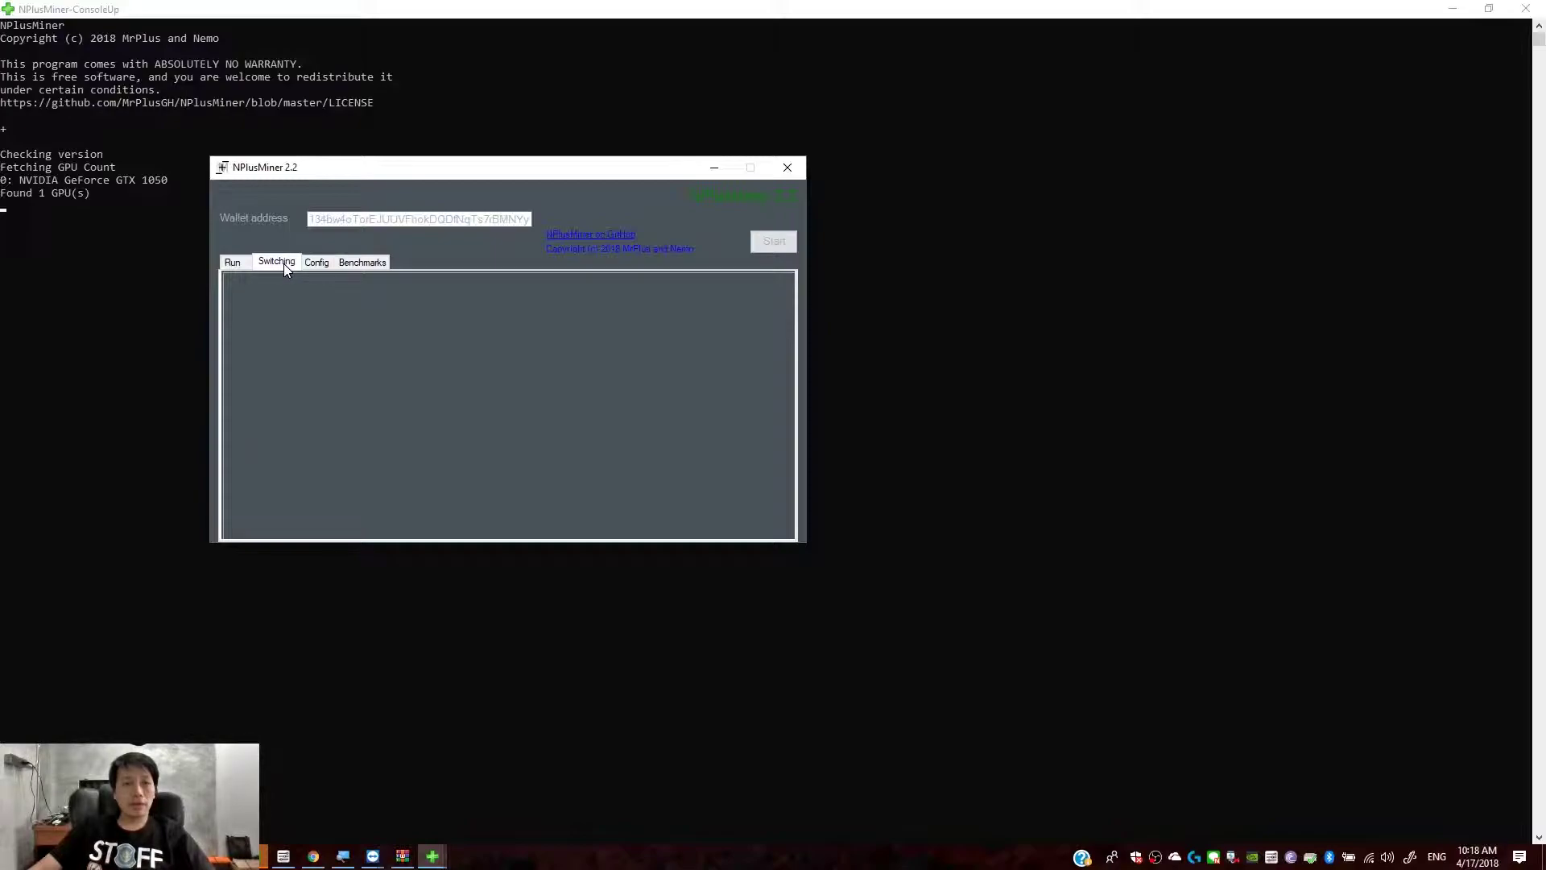
pyautogui.click(317, 264)
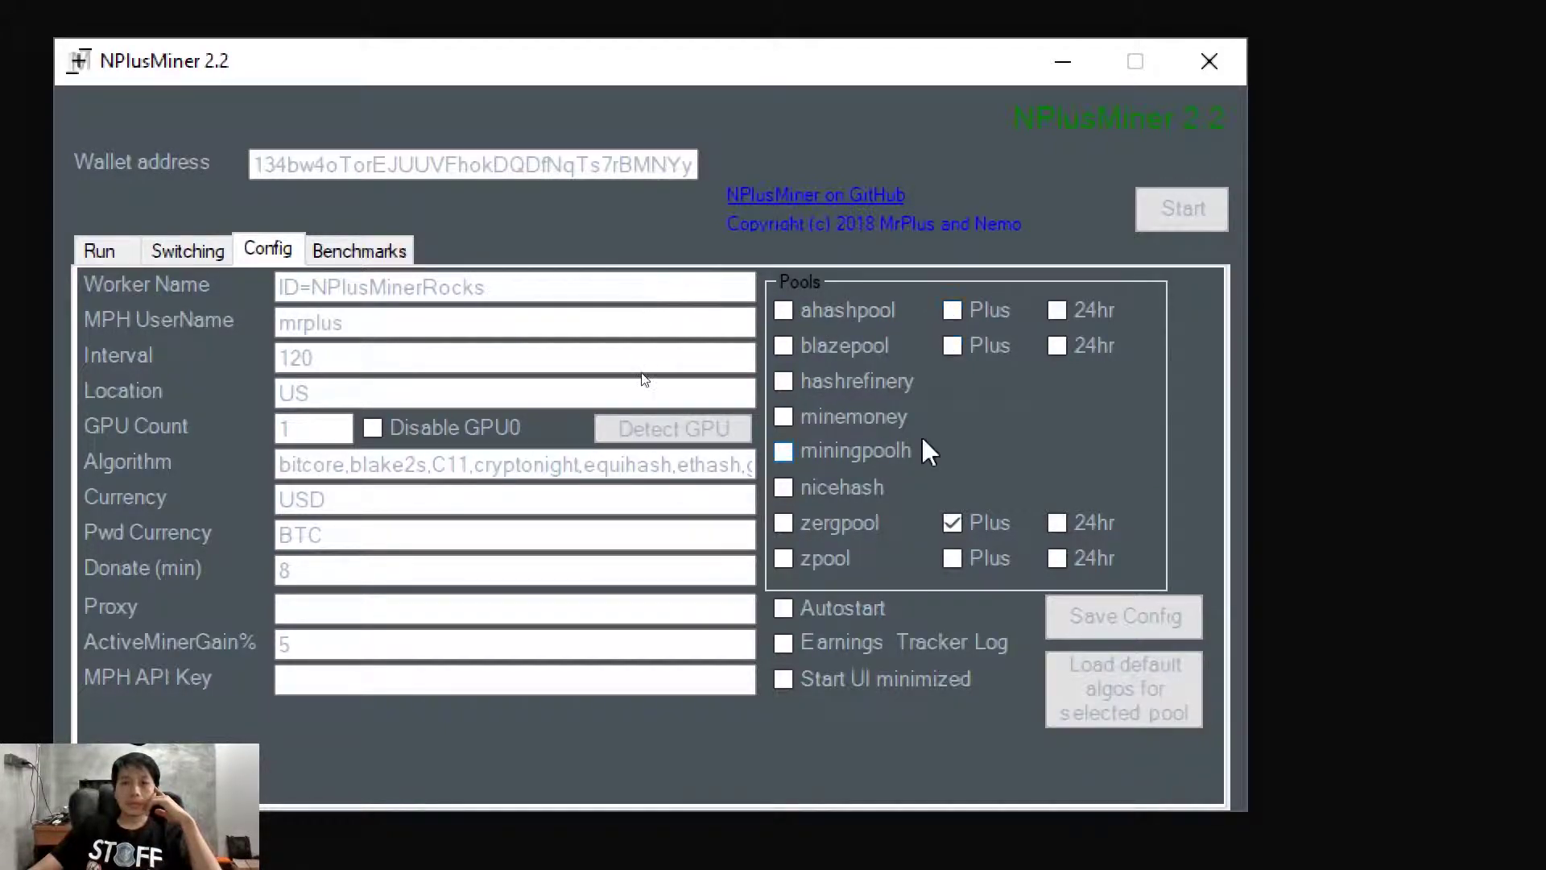
# Step: Disable the zergpool Plus option and enable ahashpool with its Plus and 24hr options
pyautogui.click(952, 522)
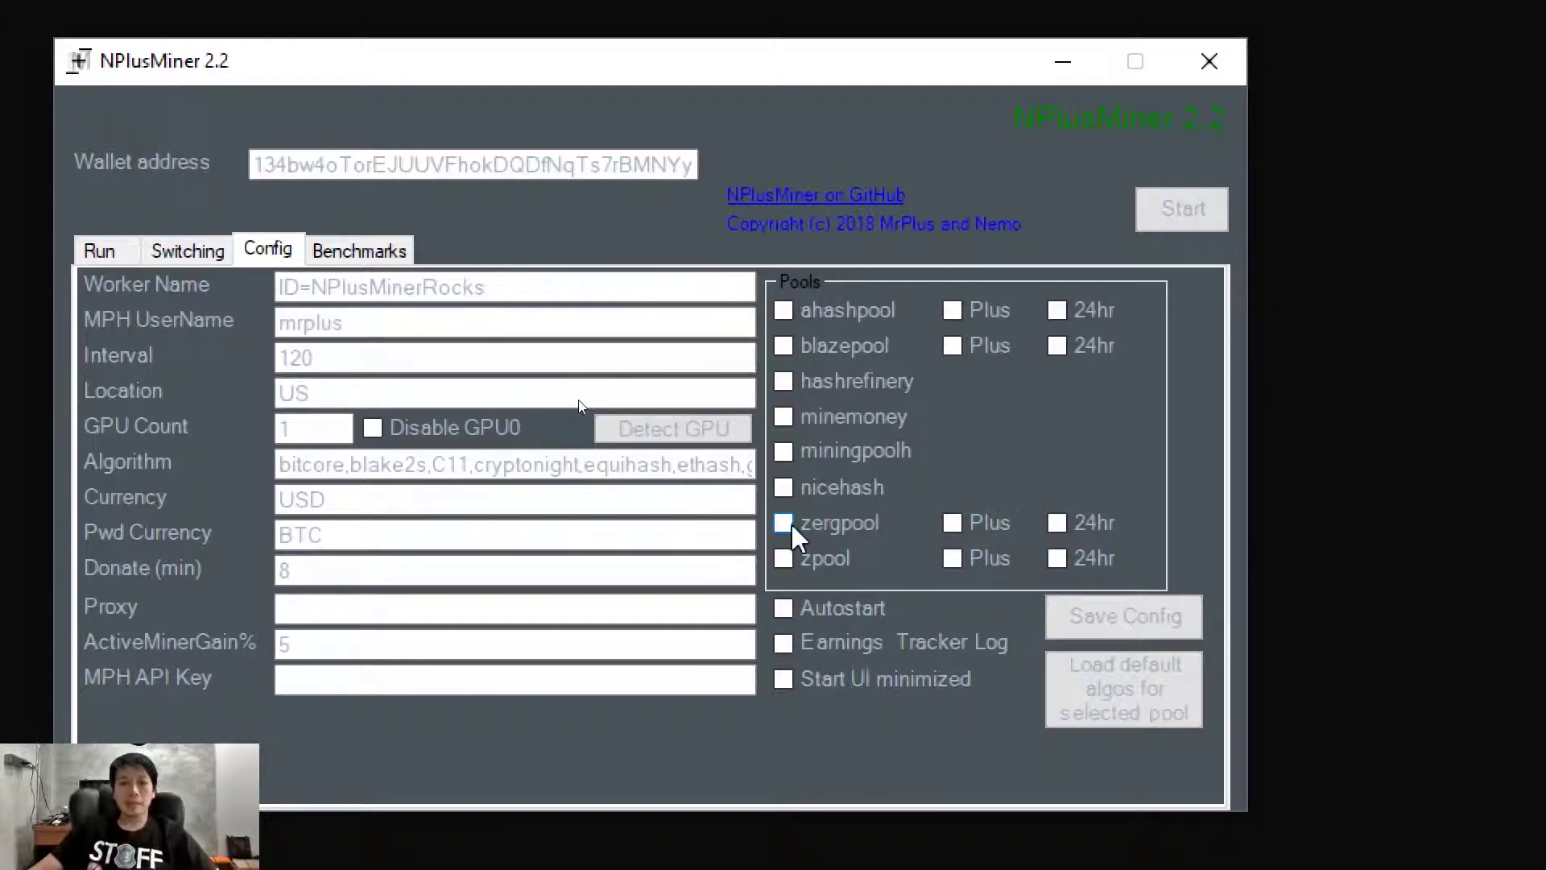
pyautogui.click(783, 311)
pyautogui.click(958, 311)
pyautogui.click(1058, 310)
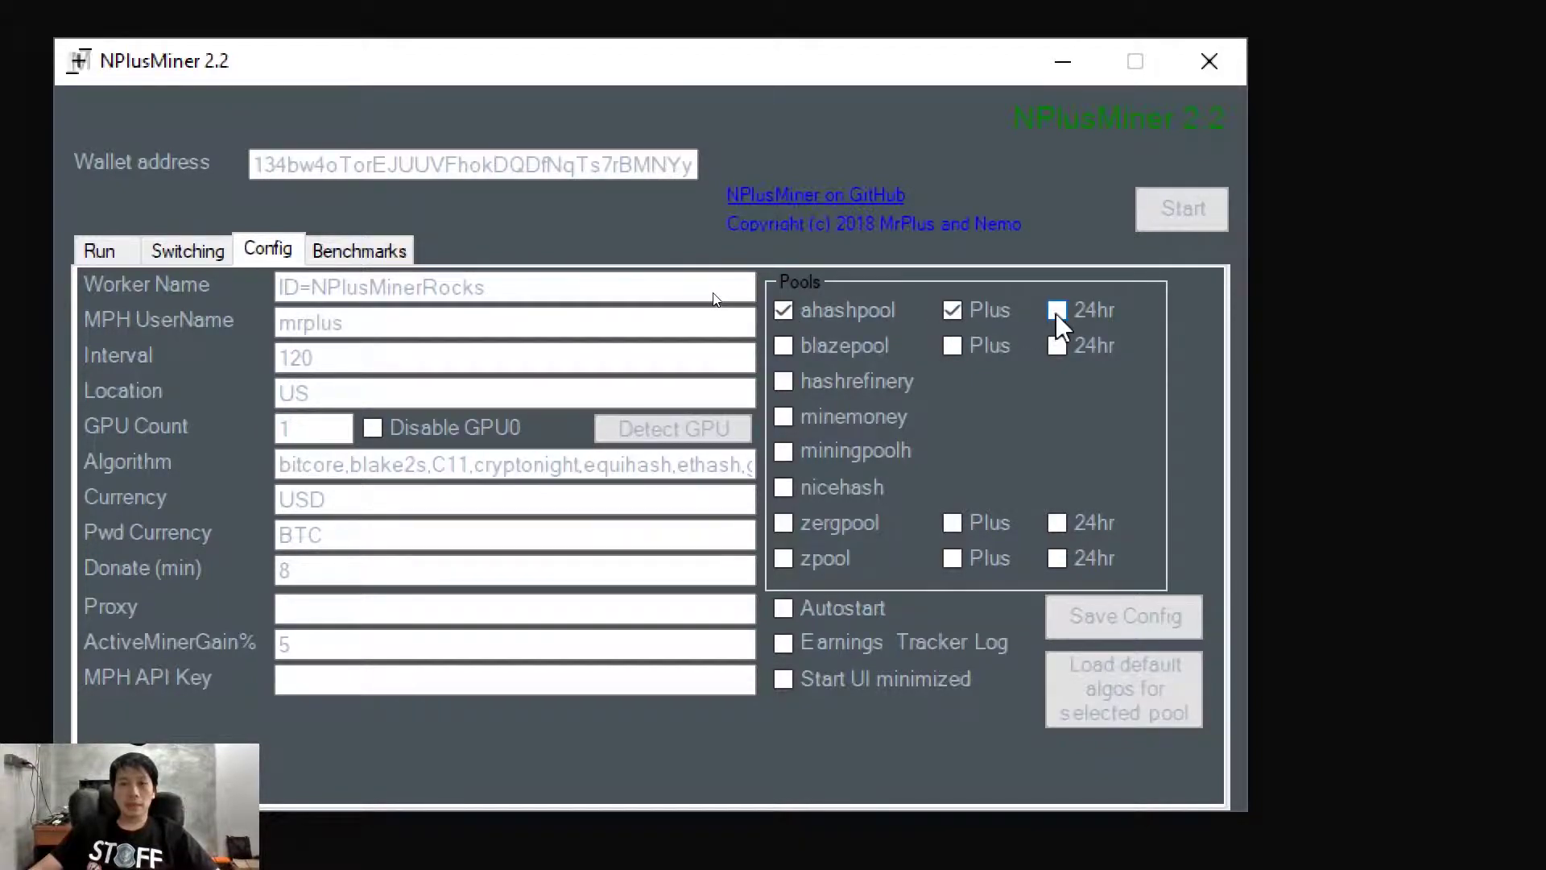
# Step: Enable zergpool with its Plus and 24hr options in addition to ahashpool
pyautogui.click(783, 523)
pyautogui.click(952, 525)
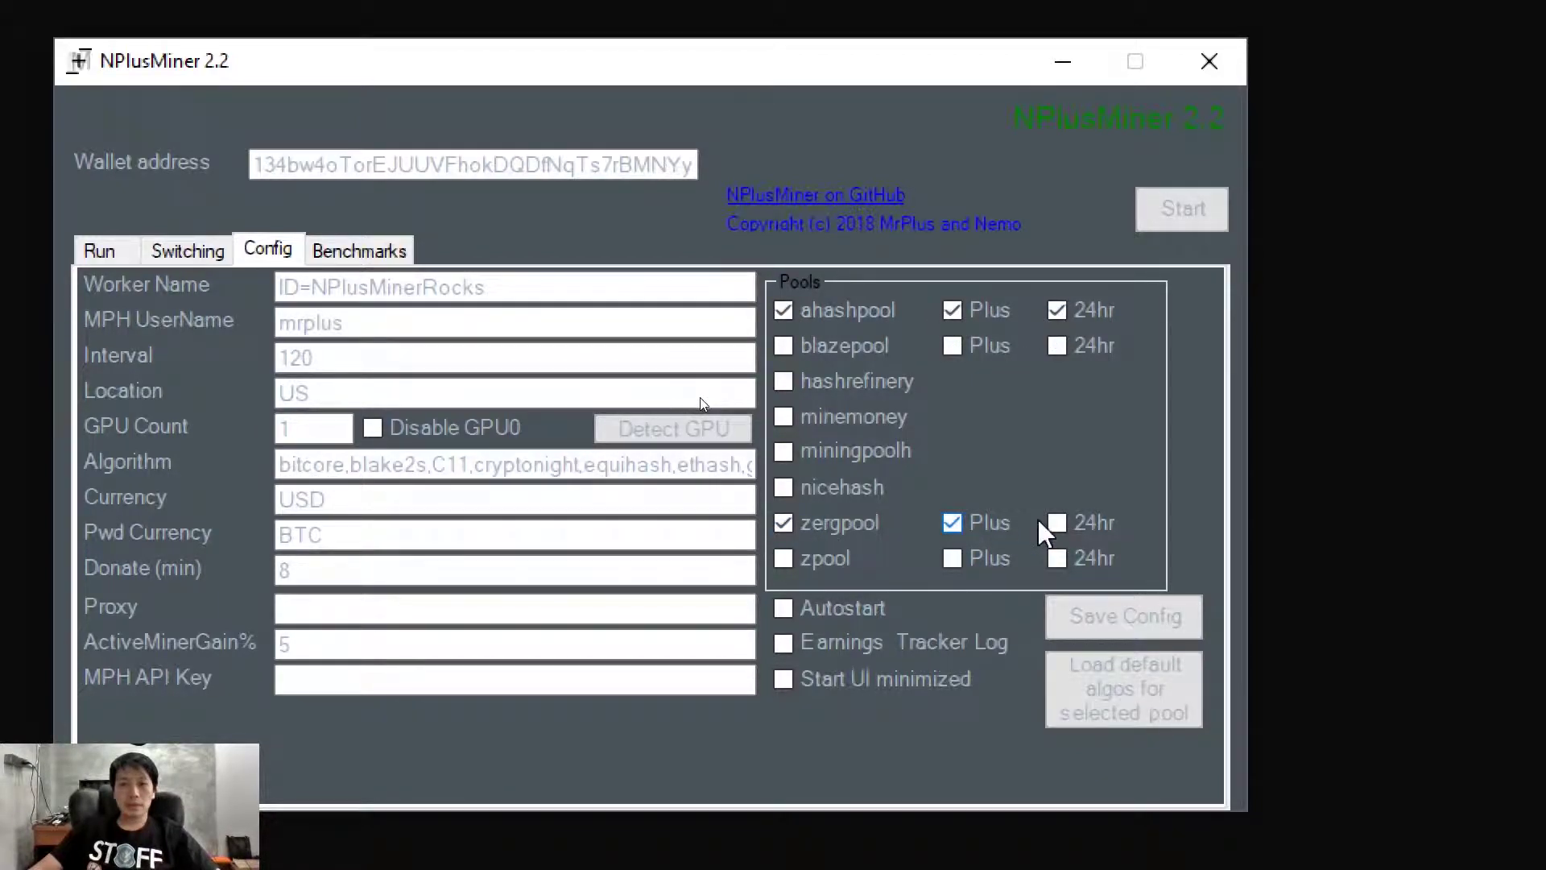
pyautogui.click(1057, 525)
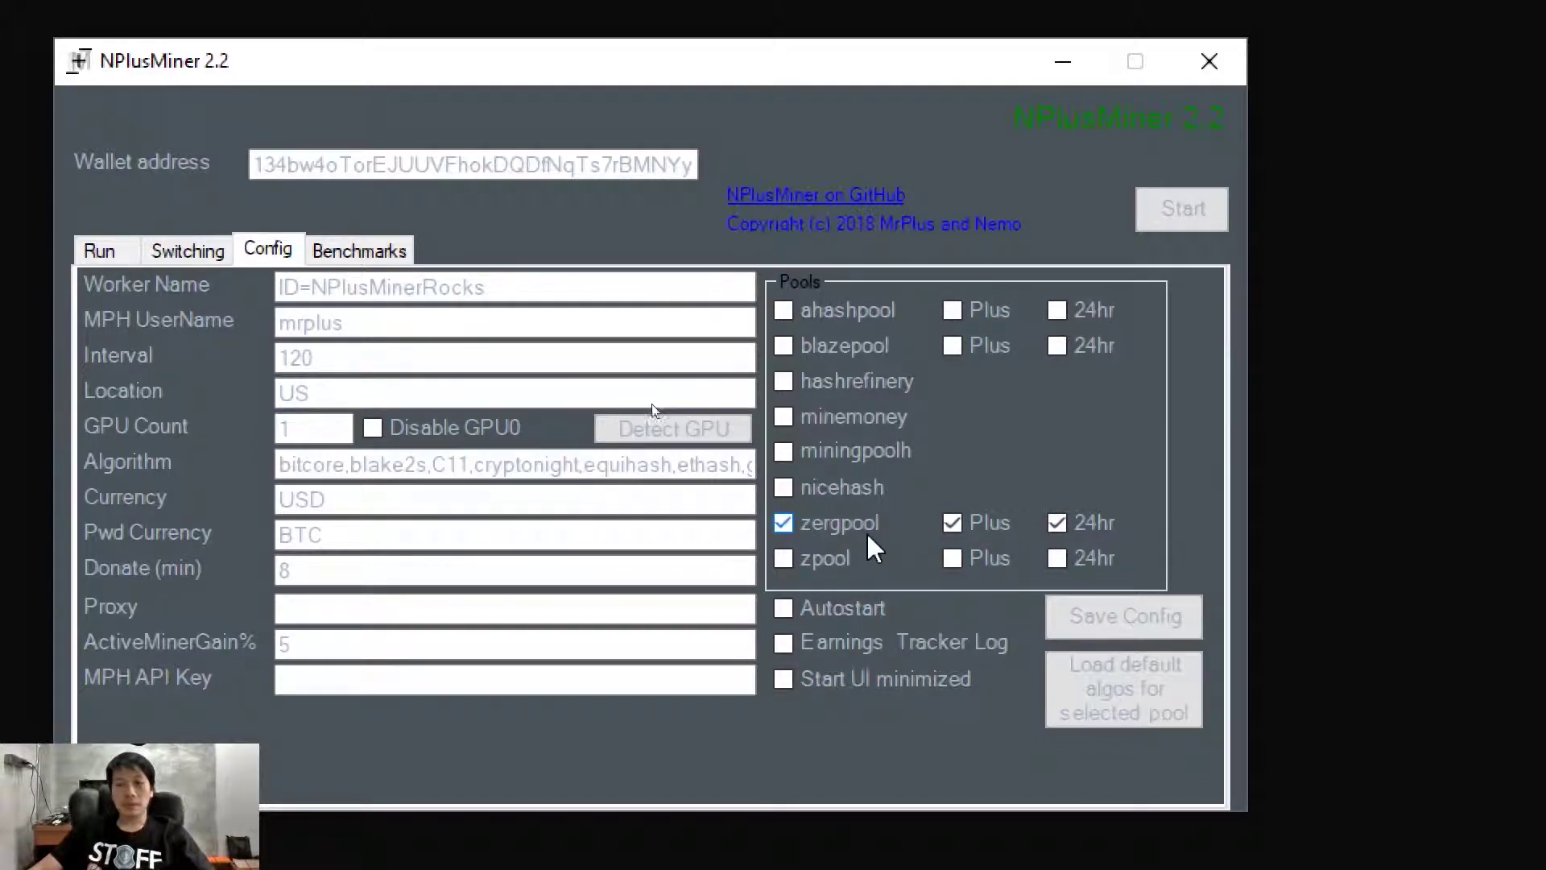
# Step: Disable all zergpool options and enable ahashpool with Plus and 24hr as the only mining pool
pyautogui.click(783, 523)
pyautogui.click(953, 522)
pyautogui.click(1056, 525)
pyautogui.click(784, 310)
pyautogui.click(958, 314)
pyautogui.click(1057, 314)
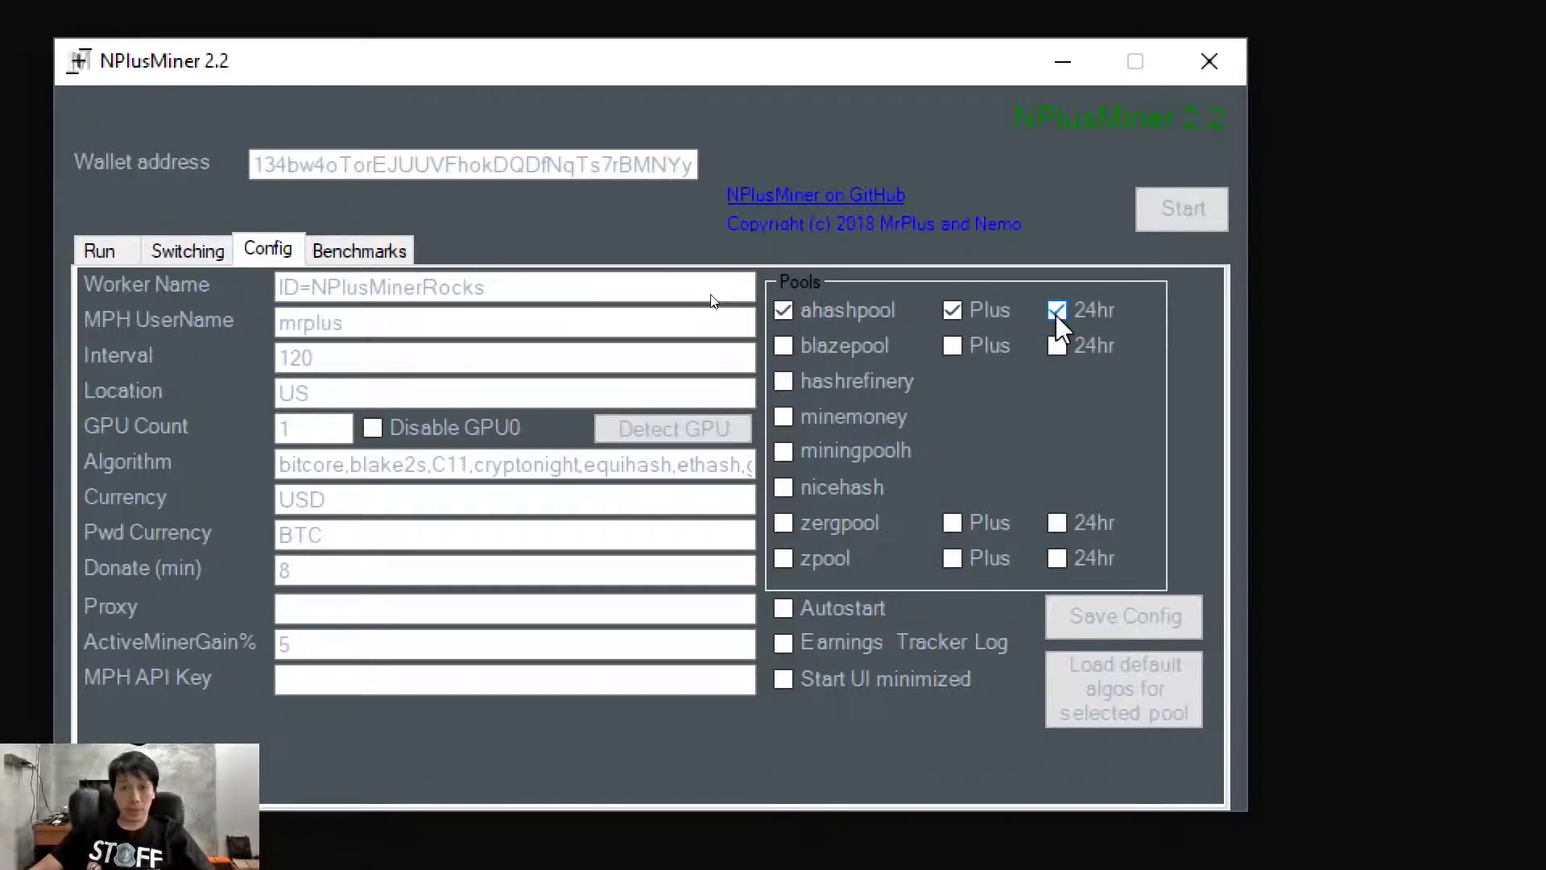
# Step: Replace ahashpool with zergpool as the mining pool, enabling zergpool's Plus and 24hr options
pyautogui.click(784, 311)
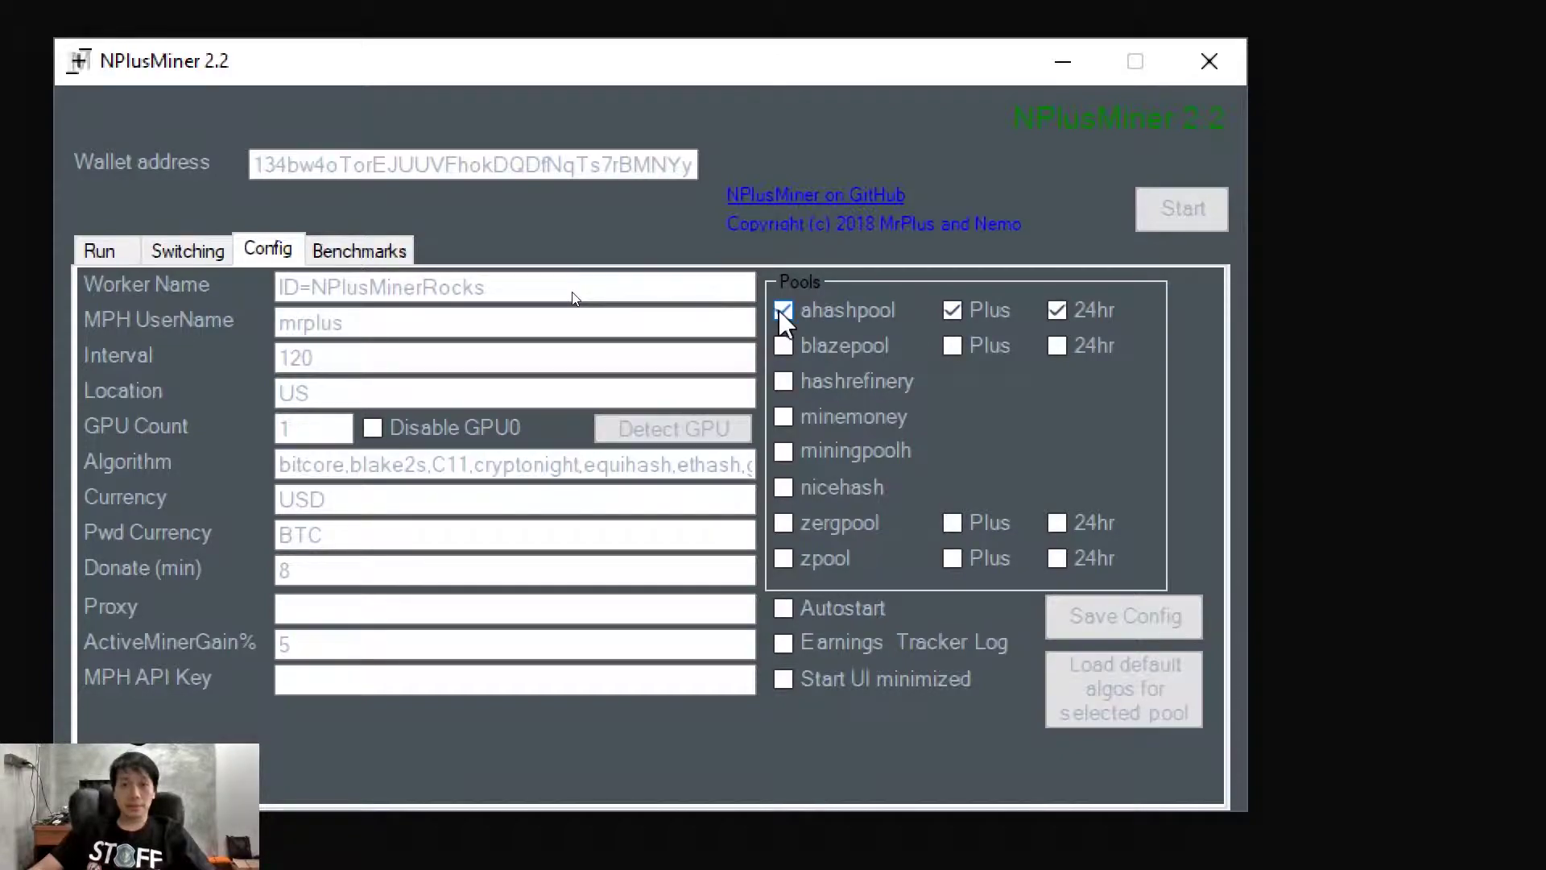
pyautogui.click(952, 312)
pyautogui.click(1056, 311)
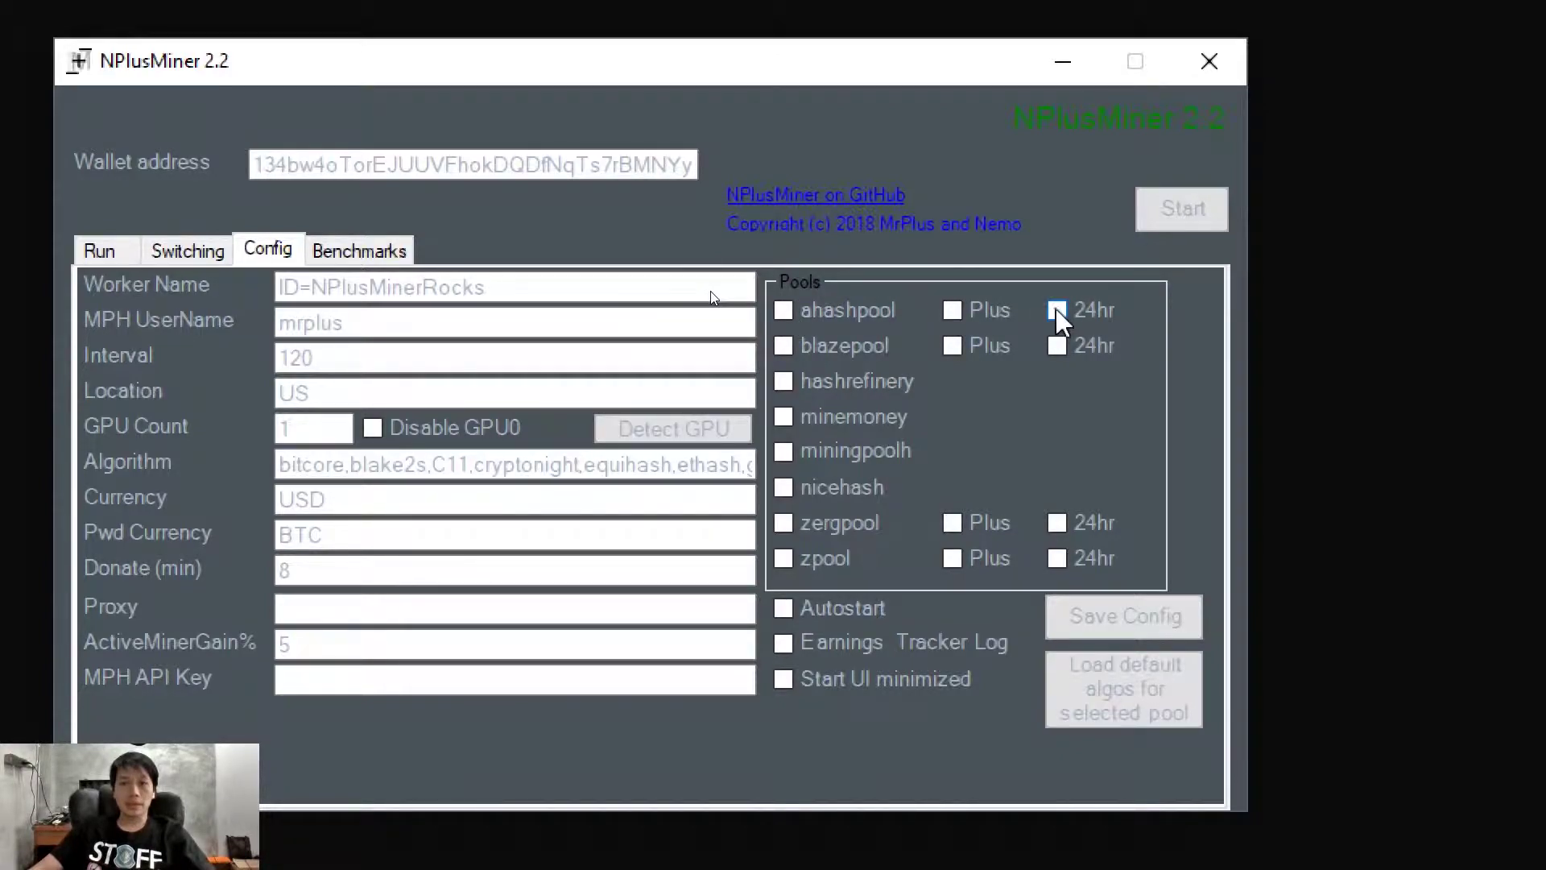
pyautogui.click(783, 525)
pyautogui.click(952, 523)
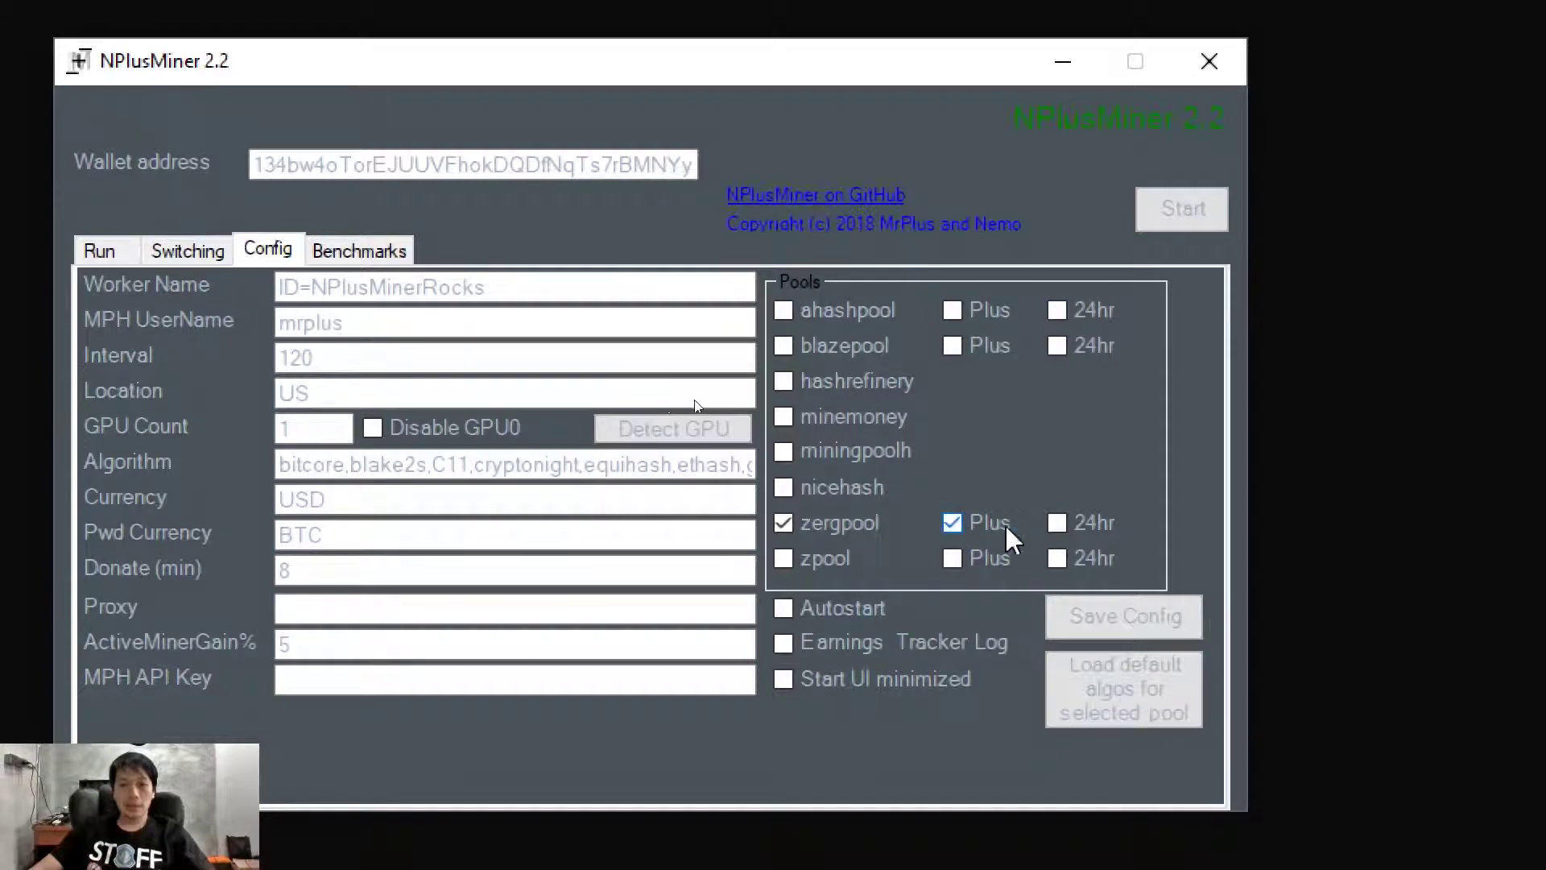
pyautogui.click(1056, 524)
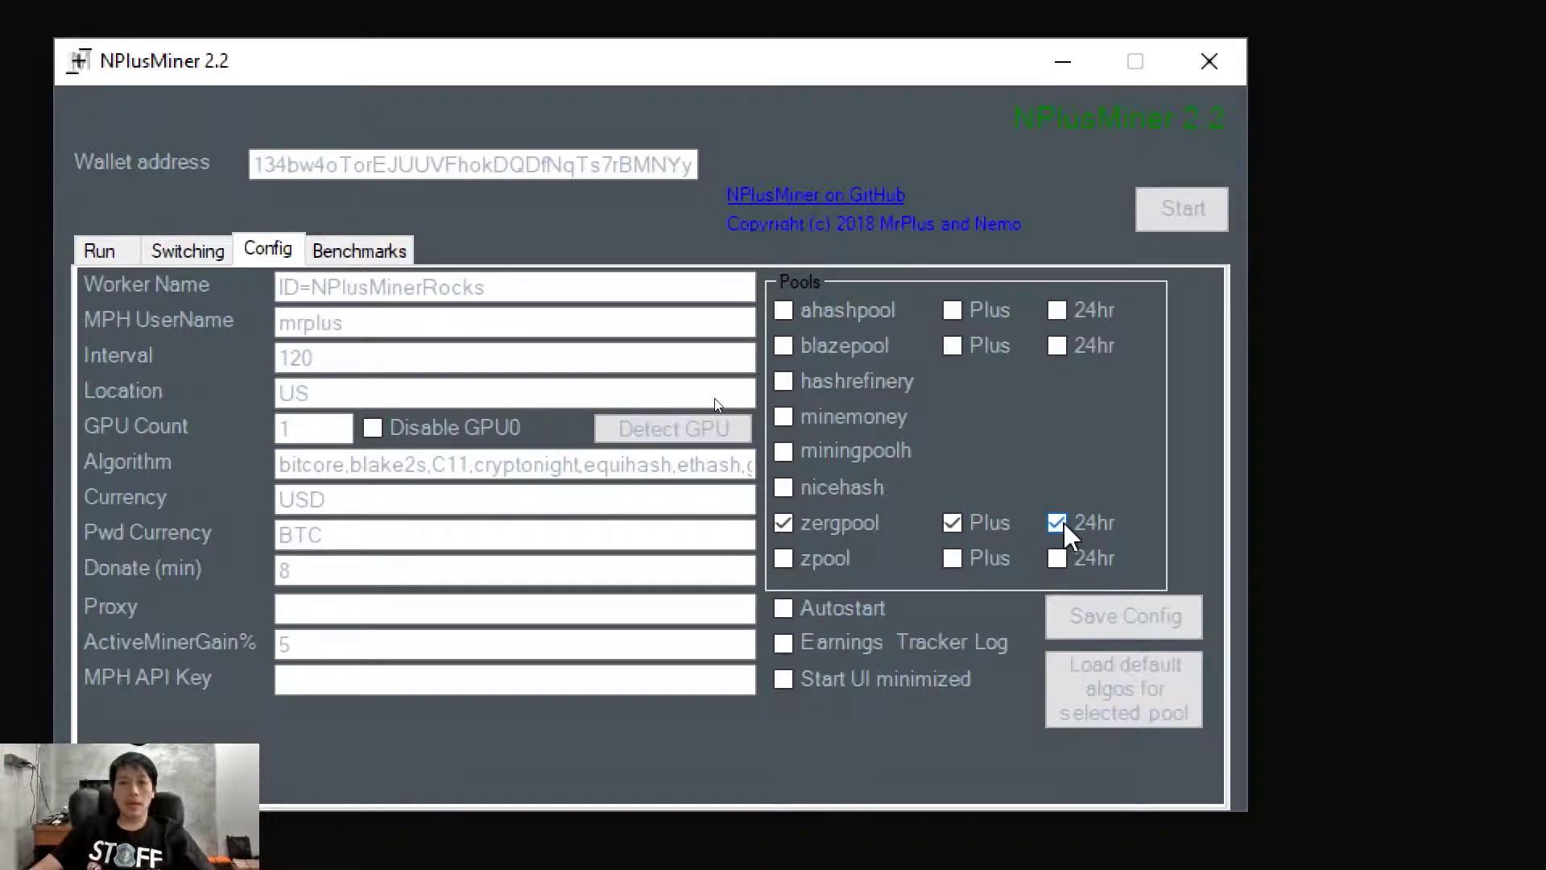
# Step: Append x16s to the end of the comma-separated Algorithm list, after xevan
pyautogui.click(620, 464)
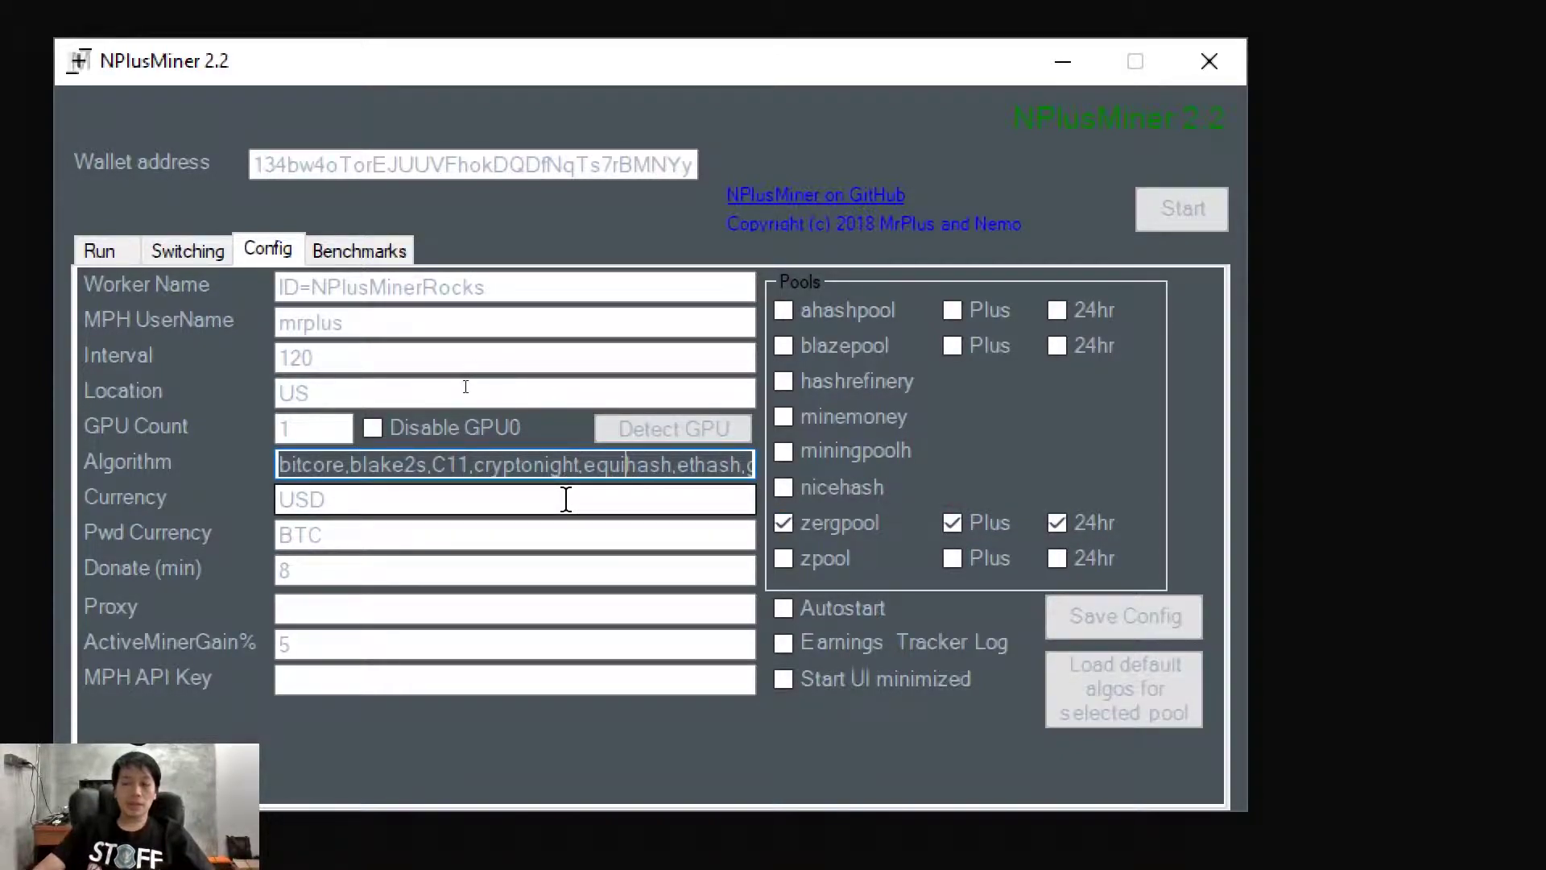
pyautogui.press('Right')
pyautogui.press('Right')
pyautogui.press('Right')
pyautogui.press('Right')
pyautogui.press('Right')
pyautogui.press('Right')
pyautogui.press('Right')
pyautogui.press('Right')
pyautogui.press('Right')
pyautogui.press('Right')
pyautogui.press('Right')
pyautogui.press('Right')
pyautogui.press('Right')
pyautogui.press('Right')
pyautogui.press('Right')
pyautogui.press('Right')
pyautogui.press('Right')
pyautogui.press('Right')
pyautogui.press('Right')
pyautogui.press('Right')
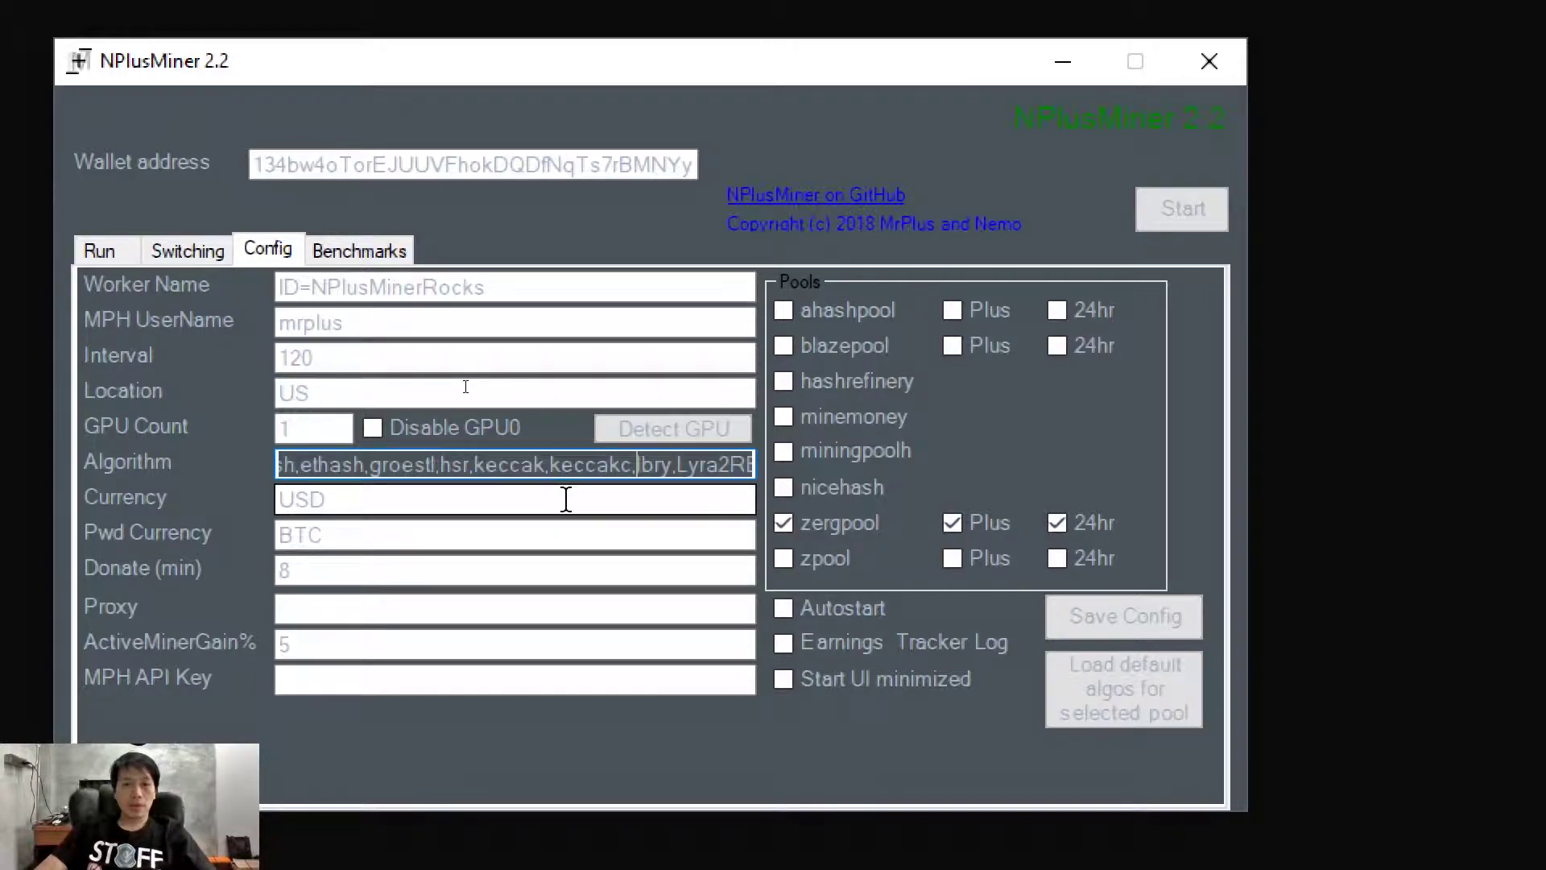
pyautogui.press('Right')
pyautogui.press('Right')
pyautogui.press('Right')
pyautogui.press('Right')
pyautogui.press('Right')
pyautogui.press('Right')
pyautogui.press('Right')
pyautogui.press('Right')
pyautogui.press('Right')
pyautogui.press('Right')
pyautogui.press('Right')
pyautogui.press('Right')
pyautogui.press('Right')
pyautogui.press('Right')
pyautogui.press('Right')
pyautogui.press('Right')
pyautogui.press('Right')
pyautogui.press('Right')
pyautogui.press('Right')
pyautogui.press('Right')
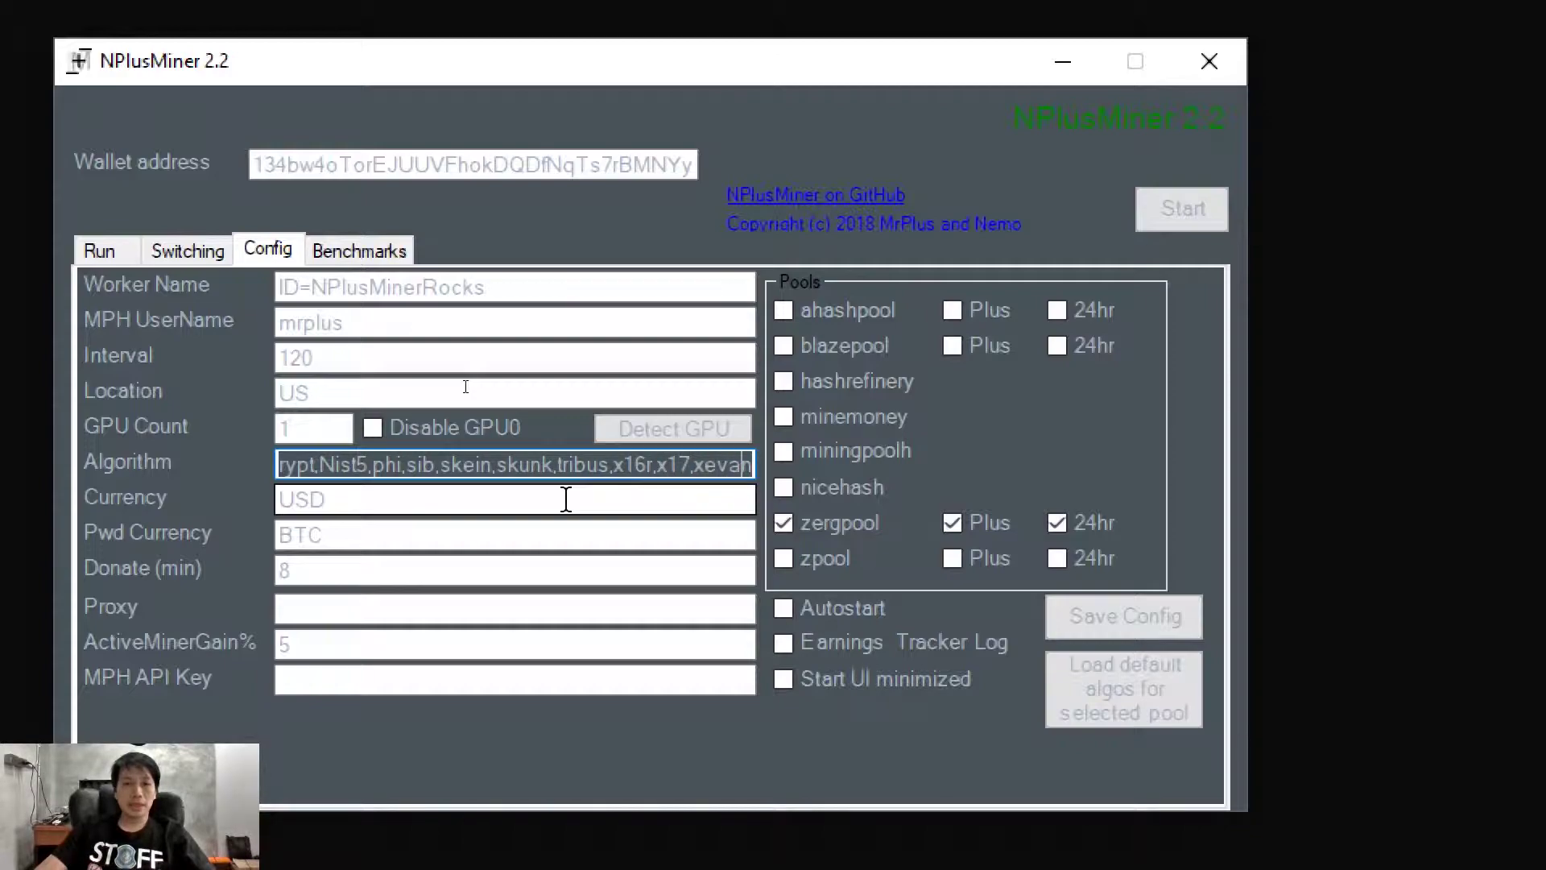
pyautogui.write(',x')
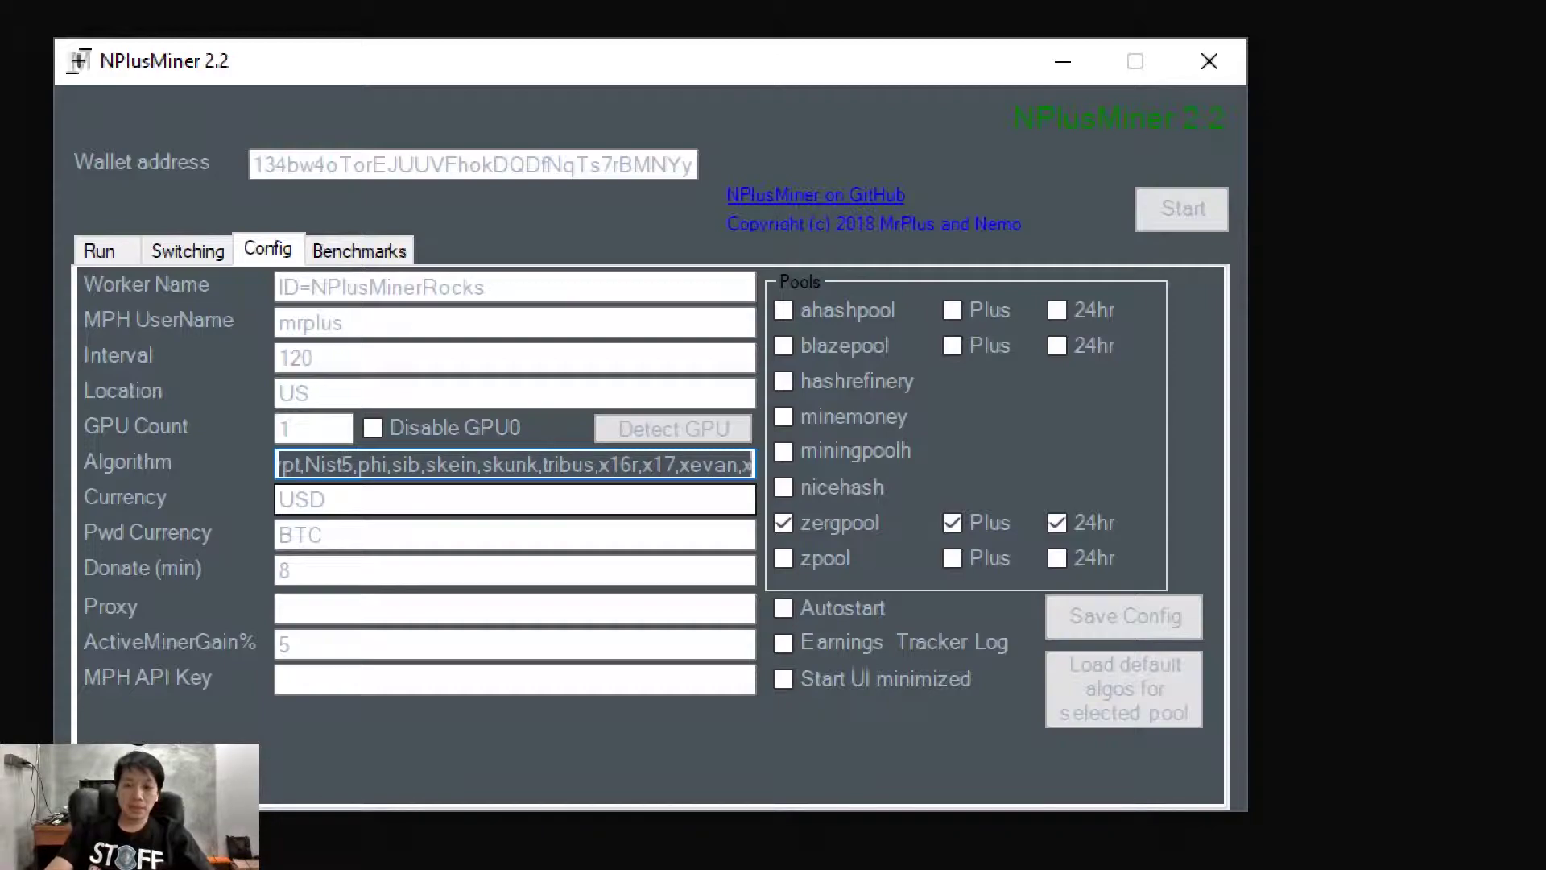
pyautogui.write('16s')
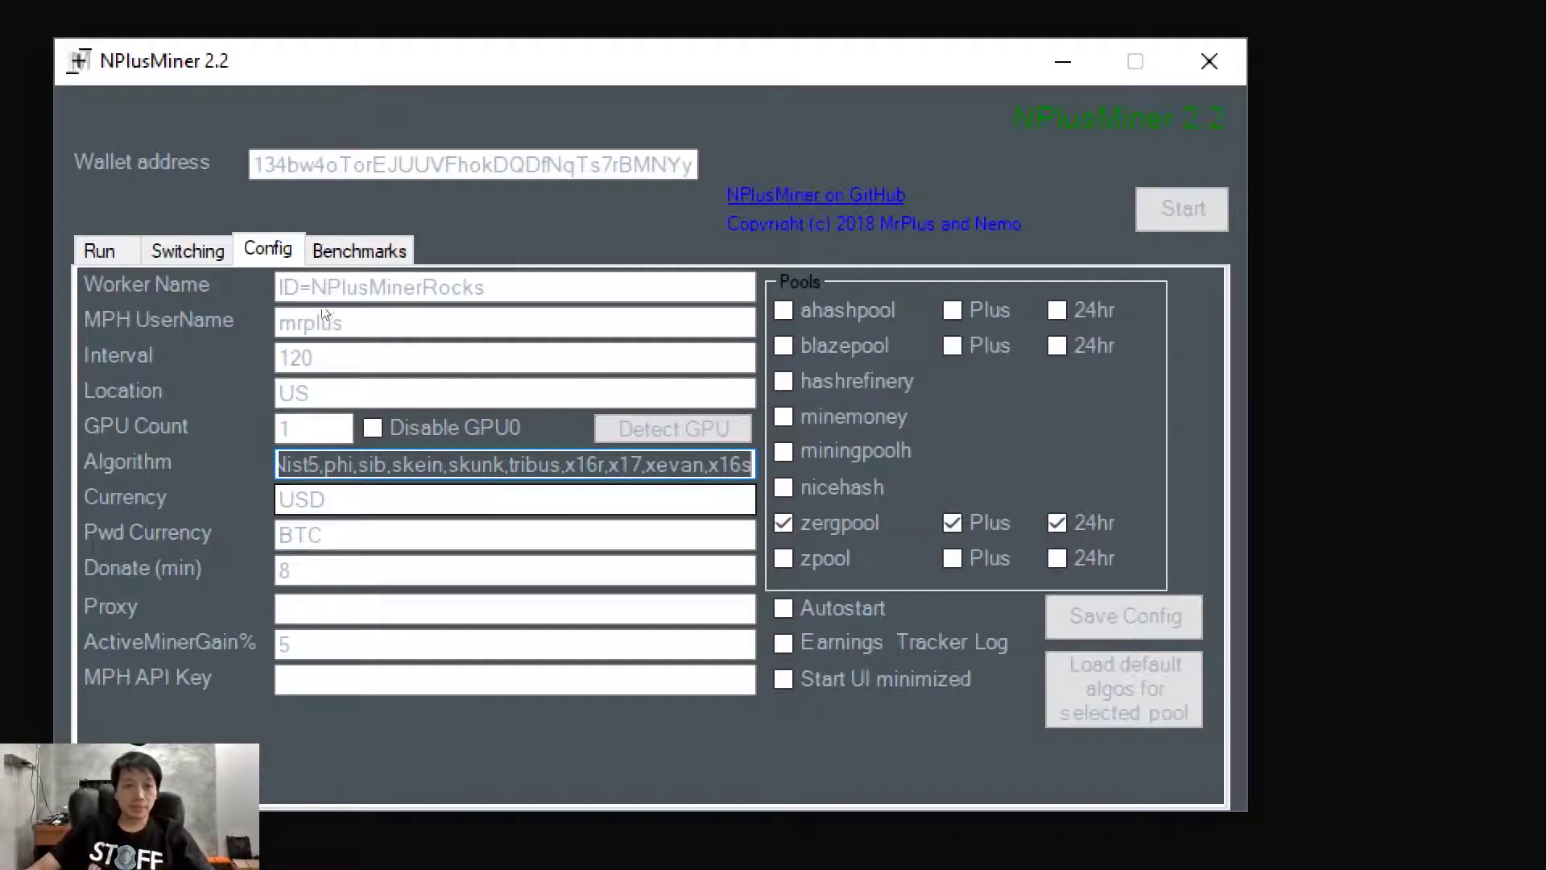
# Step: Set the miner's display Currency to THB
pyautogui.press('Tab')
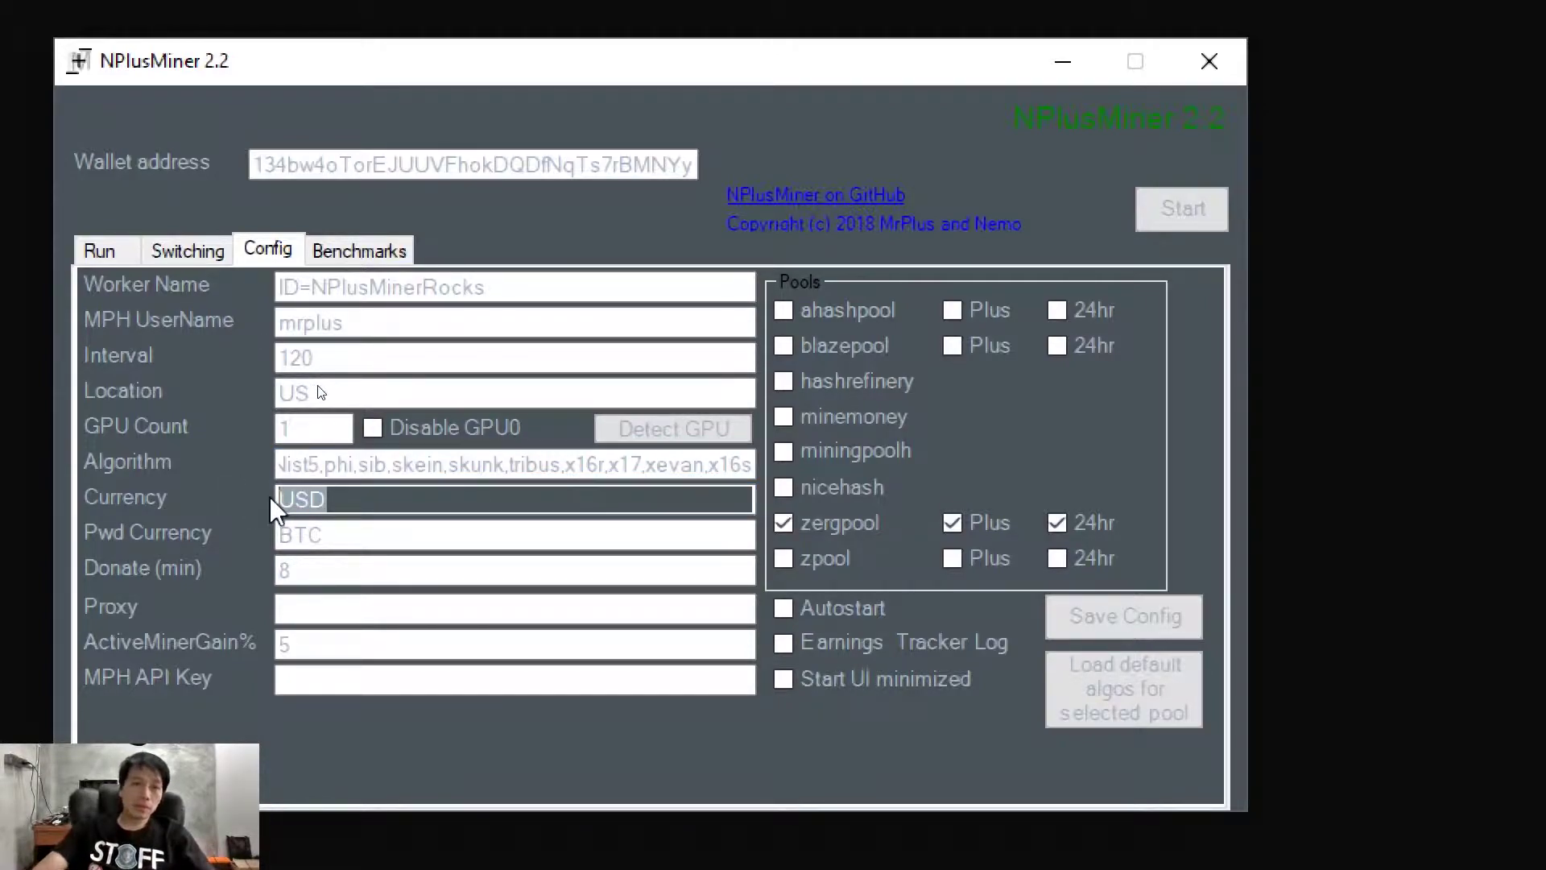
pyautogui.write('THB')
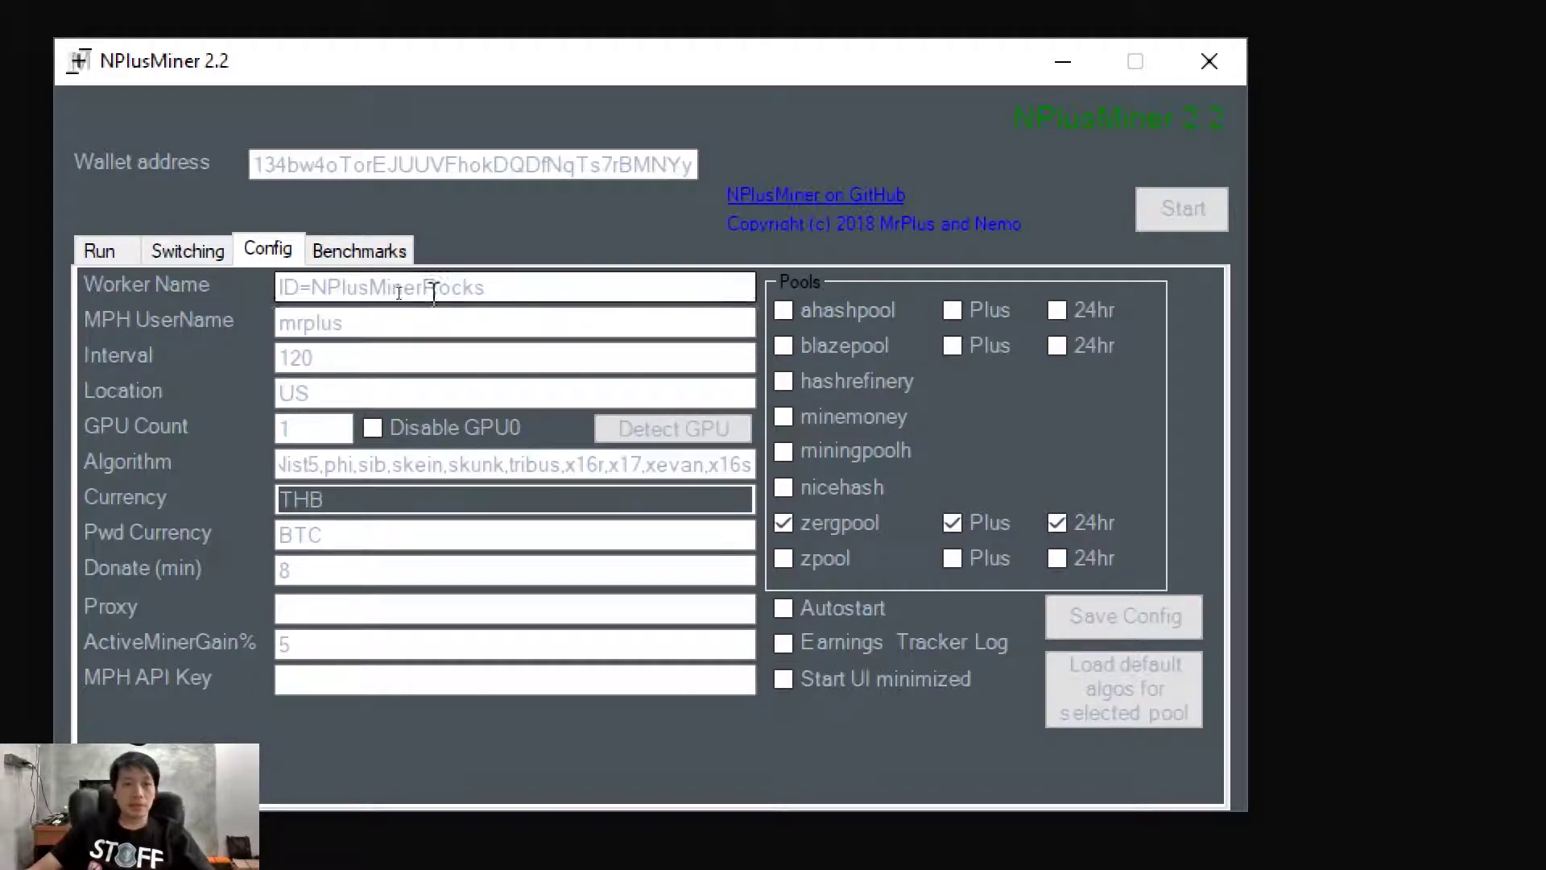
# Step: Review the Pwd Currency, Donate (min), Proxy and ActiveMinerGain% settings
pyautogui.click(351, 534)
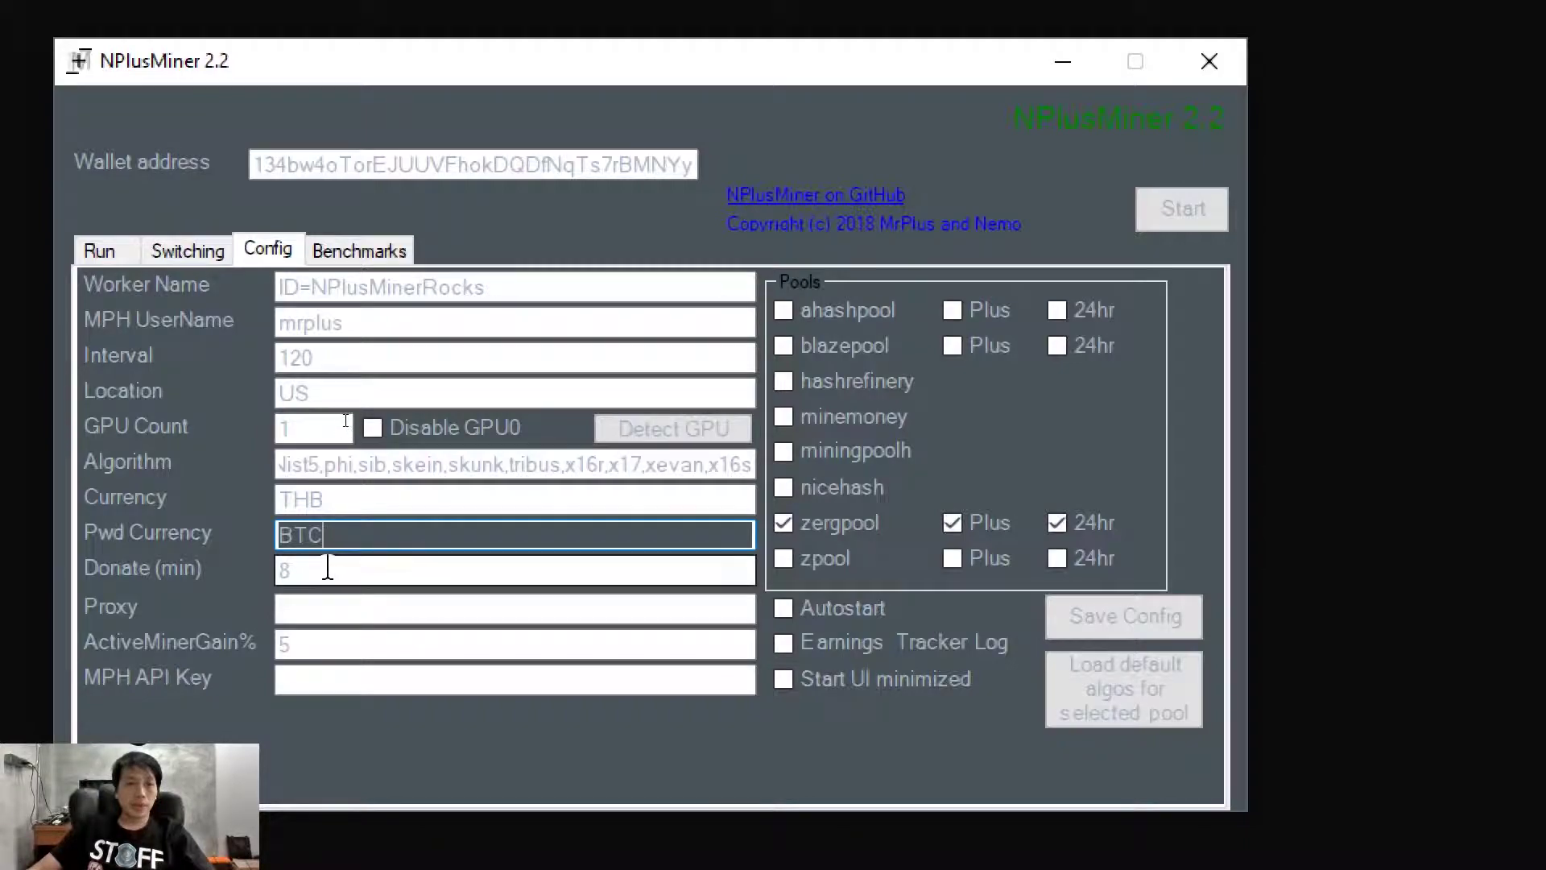
pyautogui.click(325, 567)
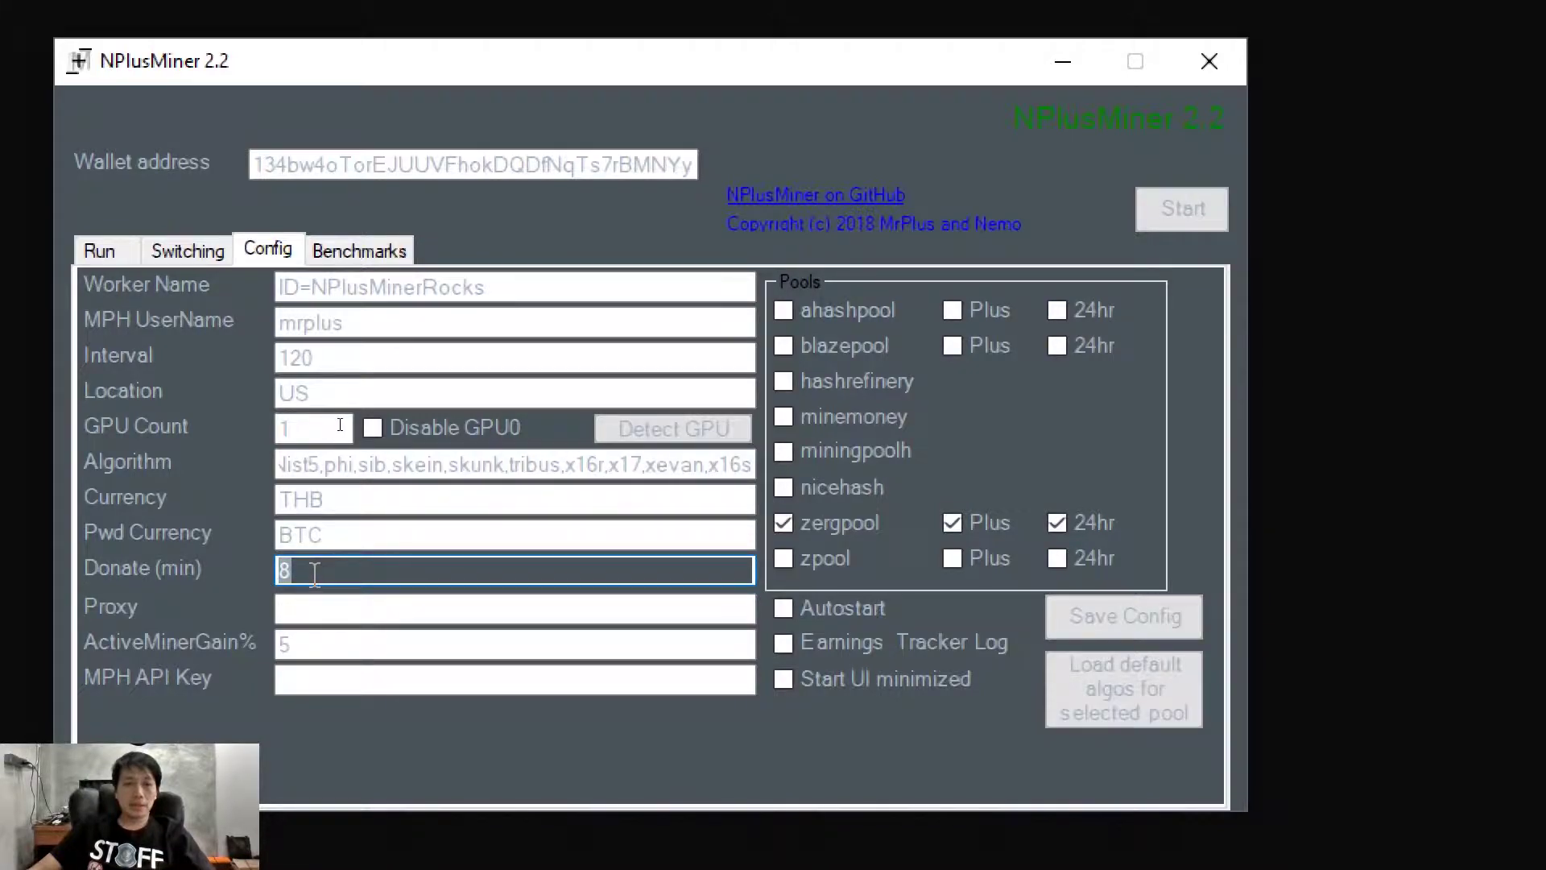
pyautogui.click(314, 603)
pyautogui.click(323, 572)
pyautogui.click(323, 605)
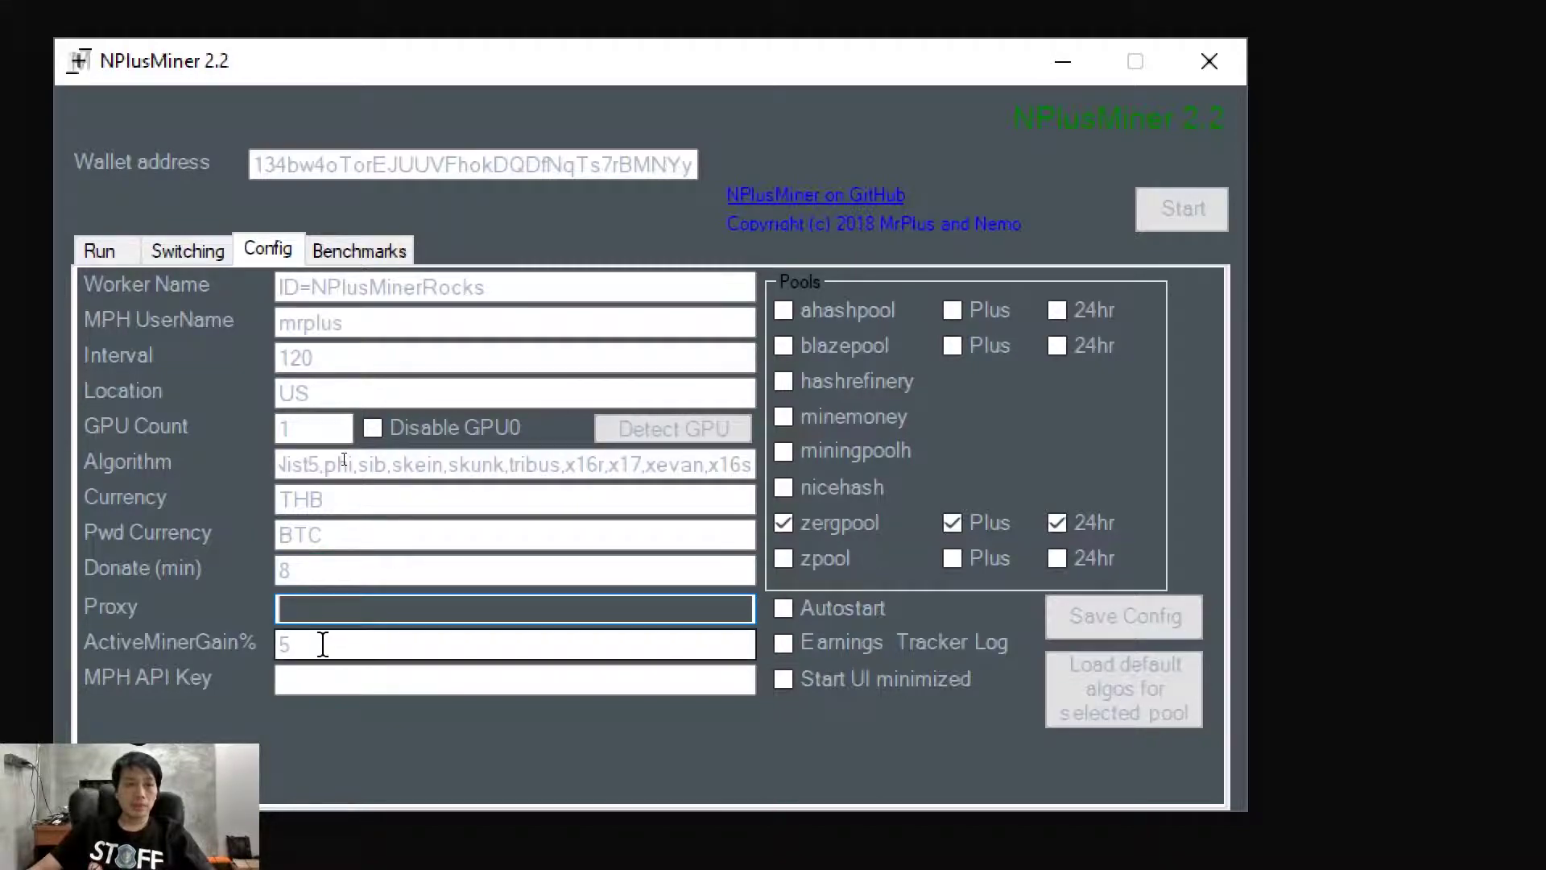
pyautogui.click(323, 644)
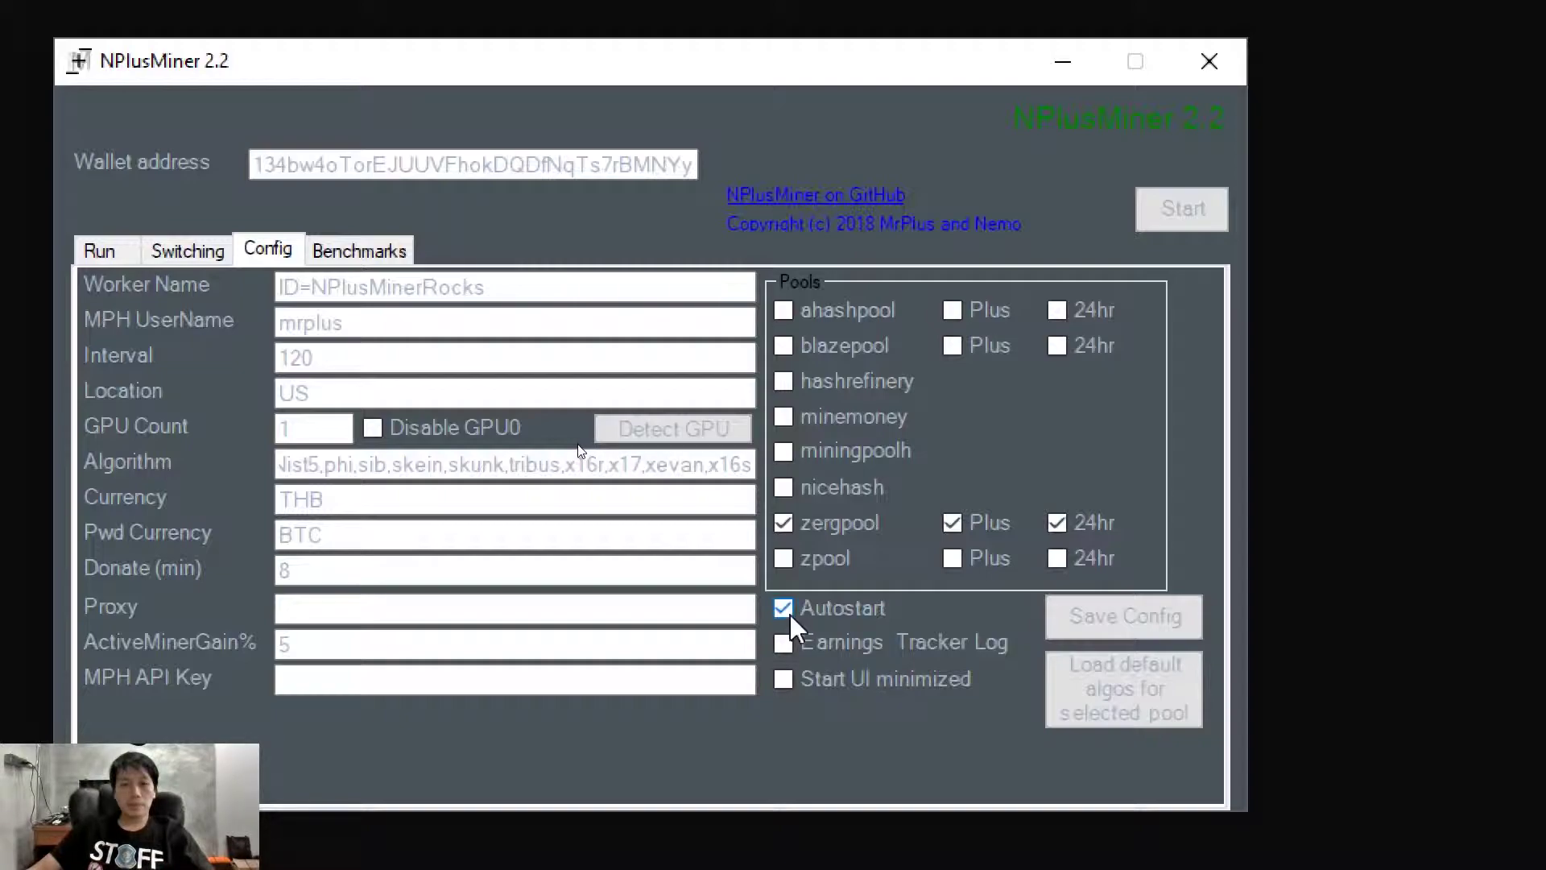
# Step: Enable the Earnings Tracker Log option in the miner configuration
pyautogui.click(784, 643)
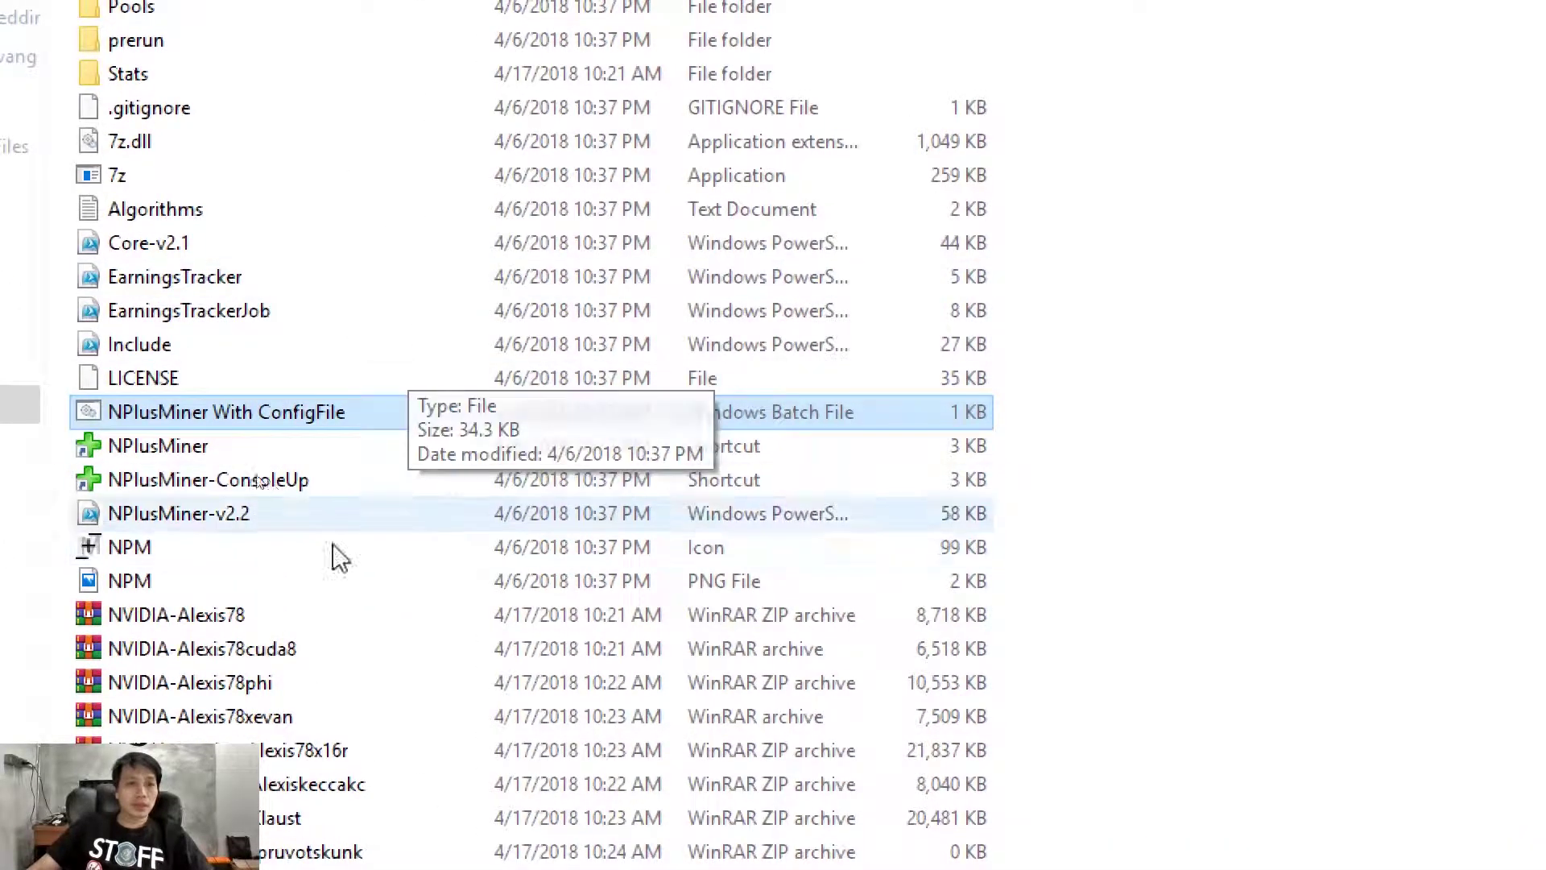
# Step: Create a shortcut to the NPlusMiner With ConfigFile batch file and cut the new shortcut
pyautogui.rightClick(282, 420)
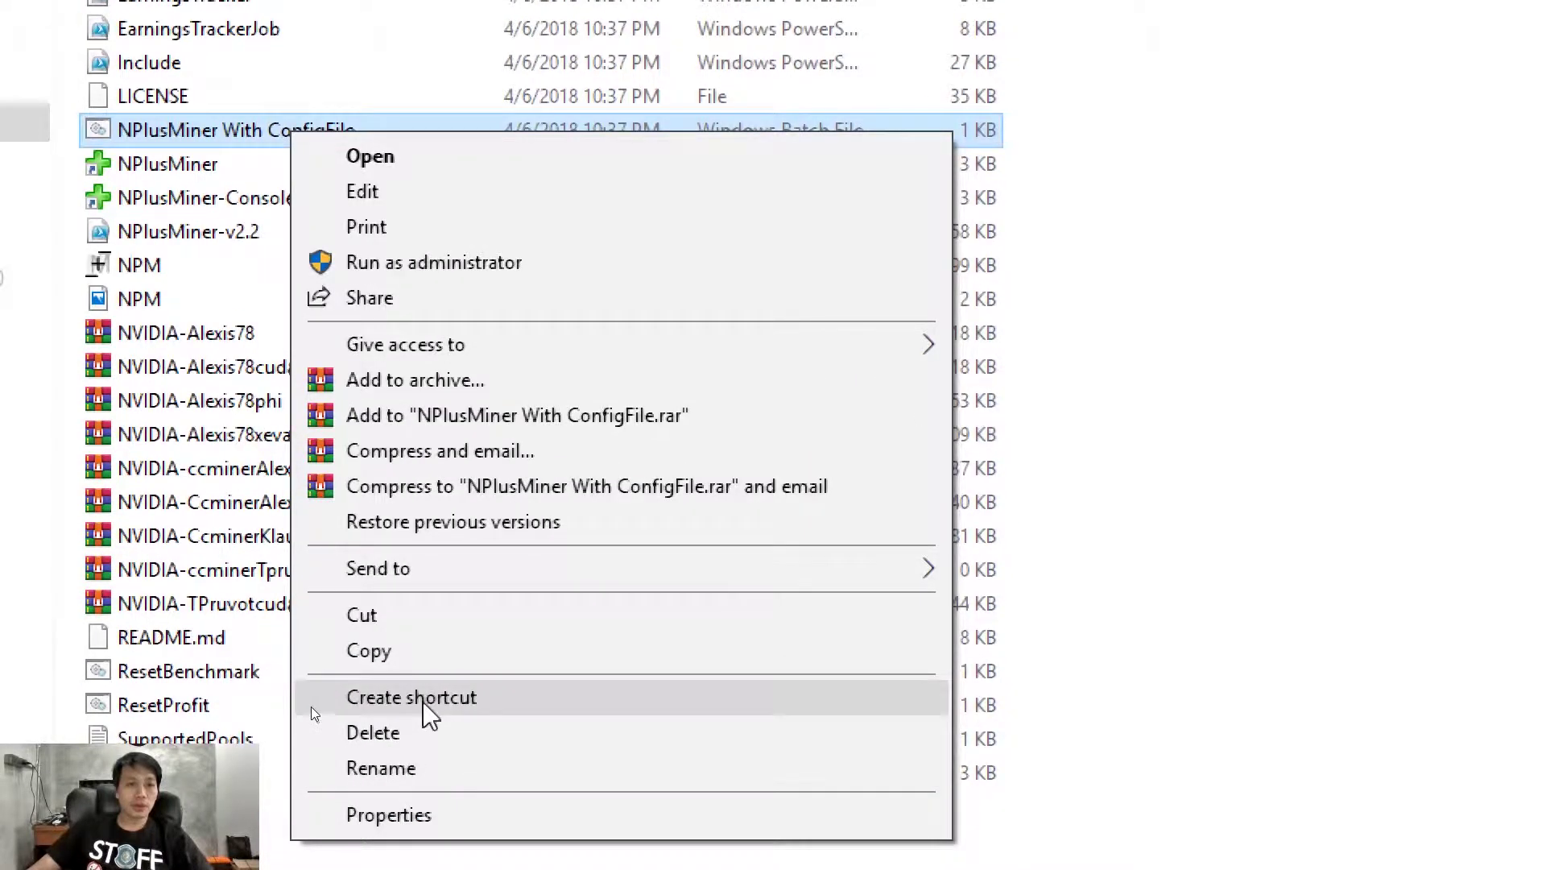
pyautogui.click(431, 712)
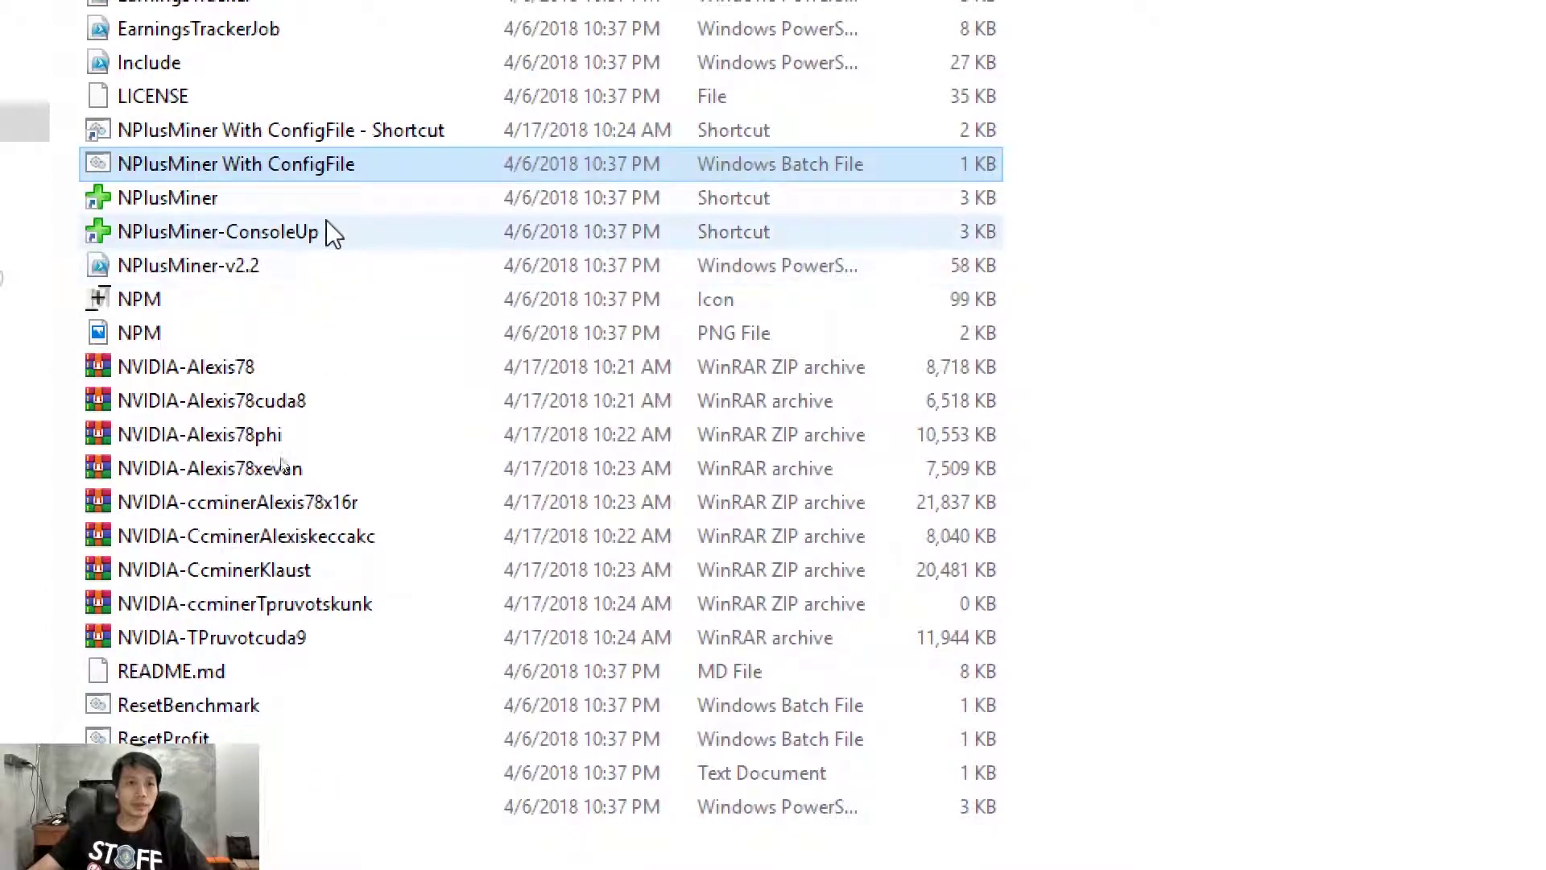
pyautogui.click(412, 134)
pyautogui.rightClick(411, 136)
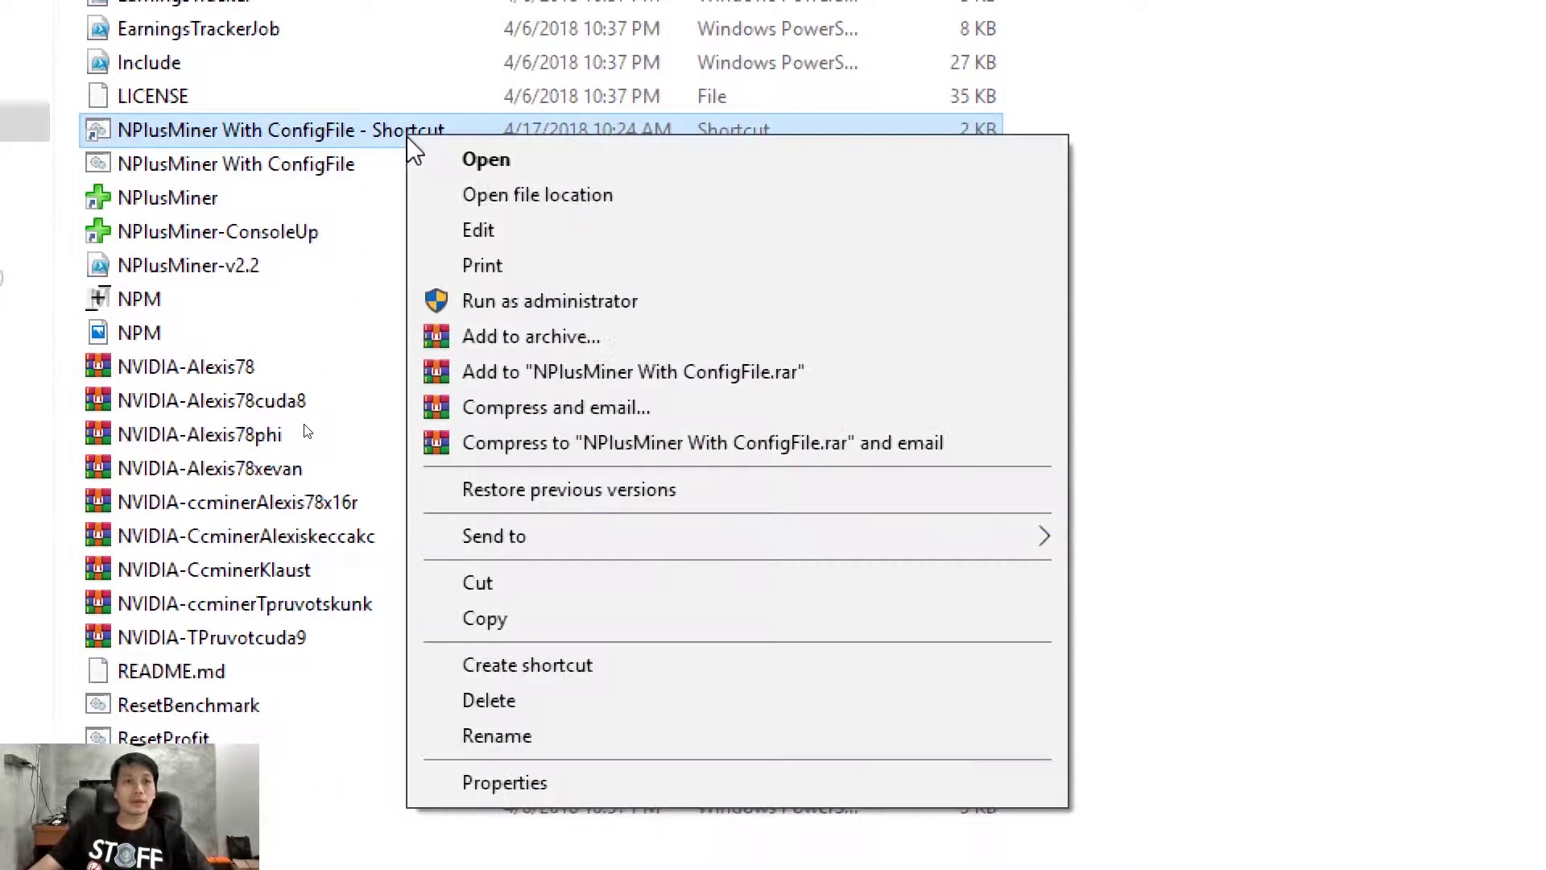
pyautogui.click(493, 586)
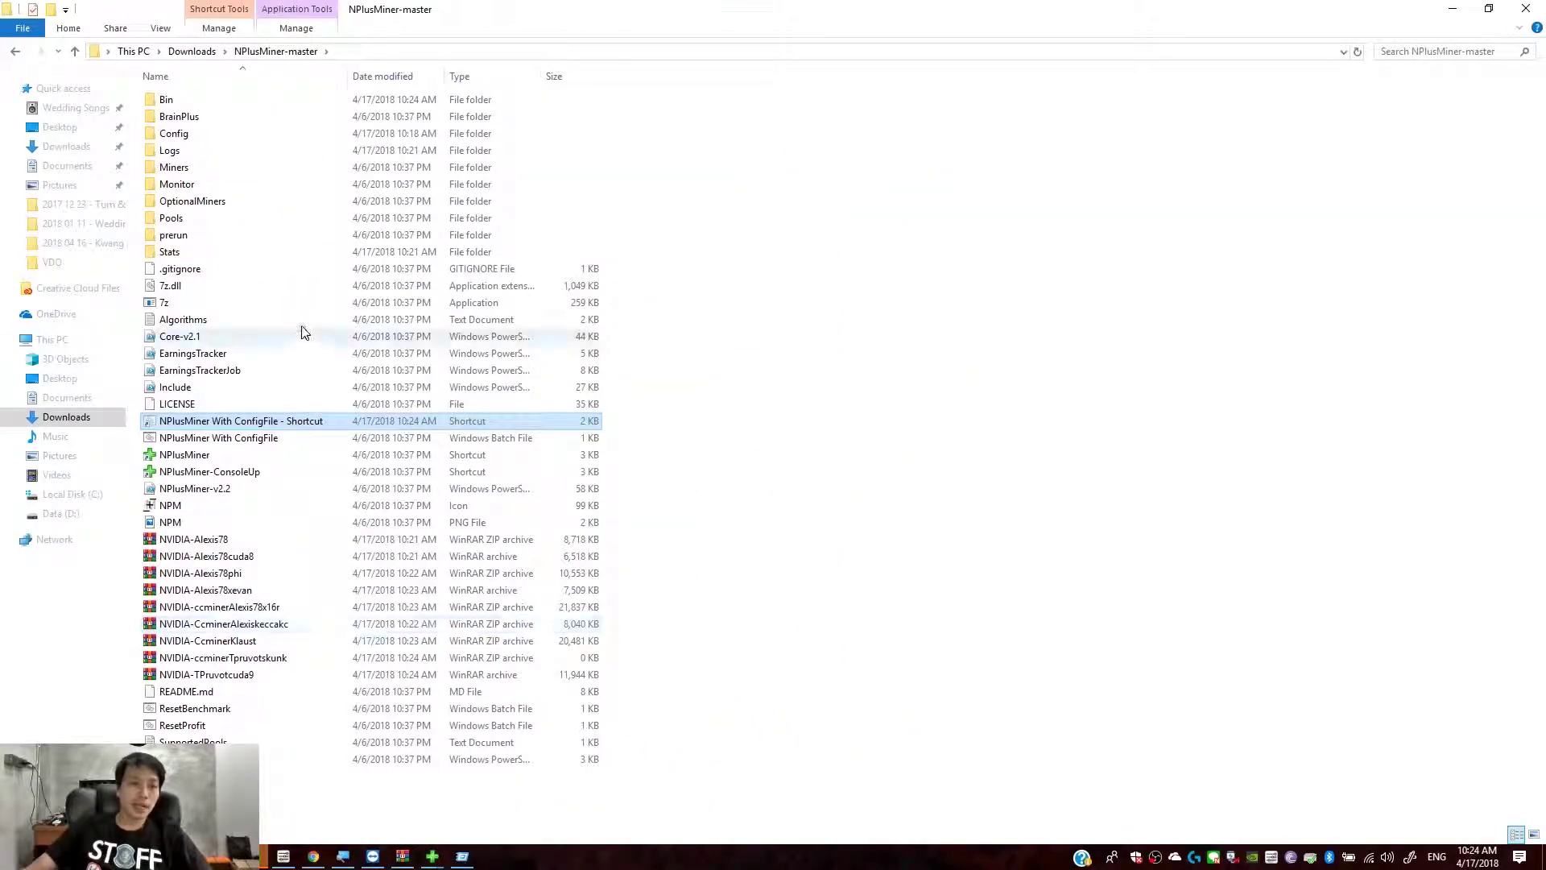
# Step: Open the shell:startup folder and move the NPlusMiner With ConfigFile shortcut into it
pyautogui.press('super+r')
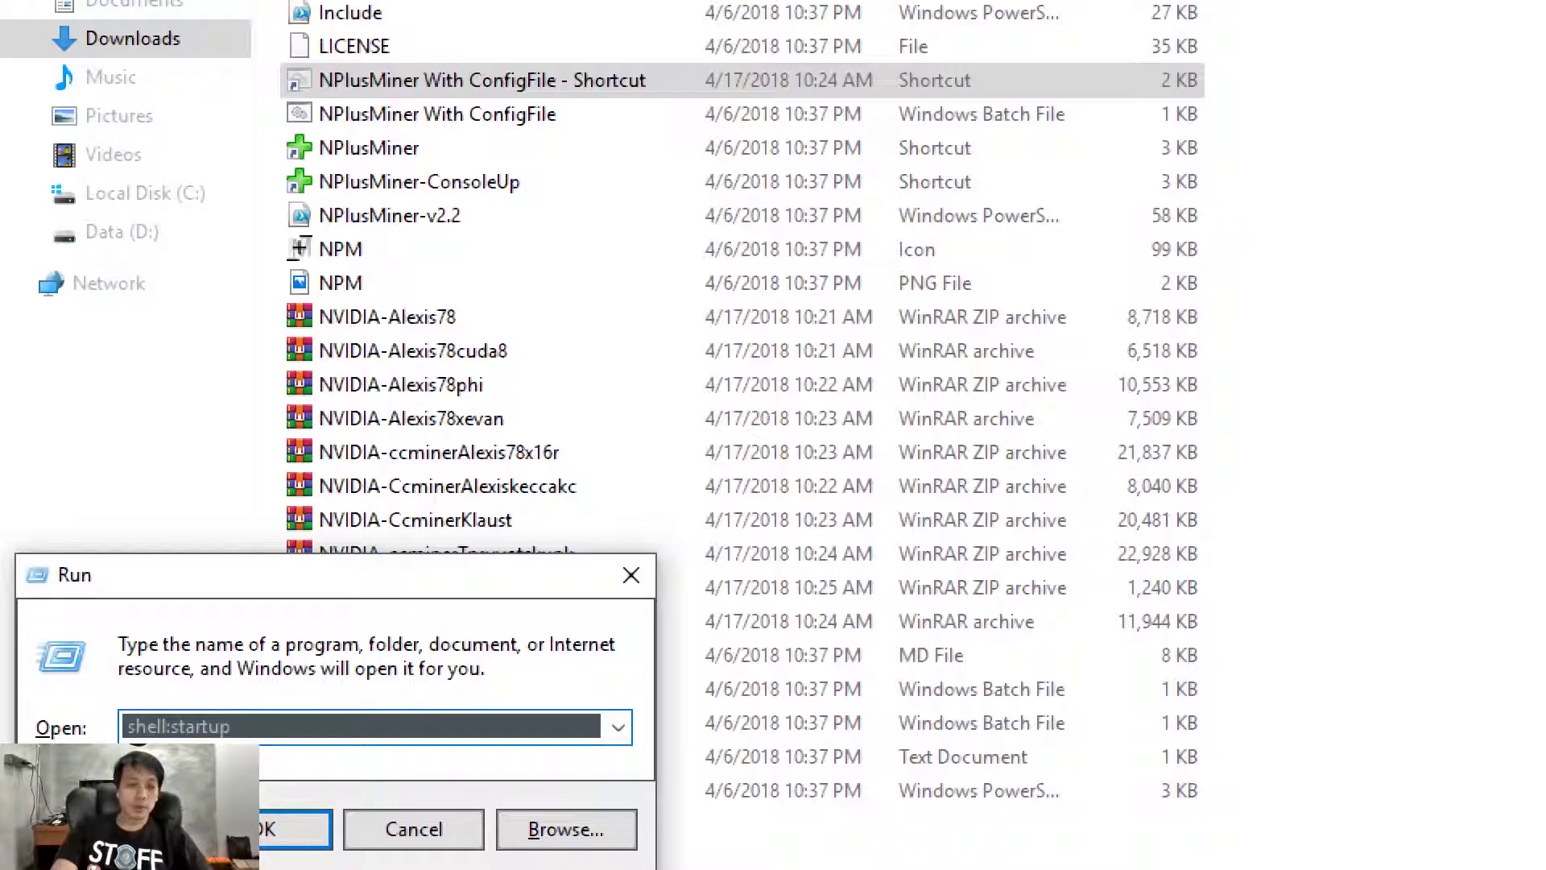
pyautogui.press('Return')
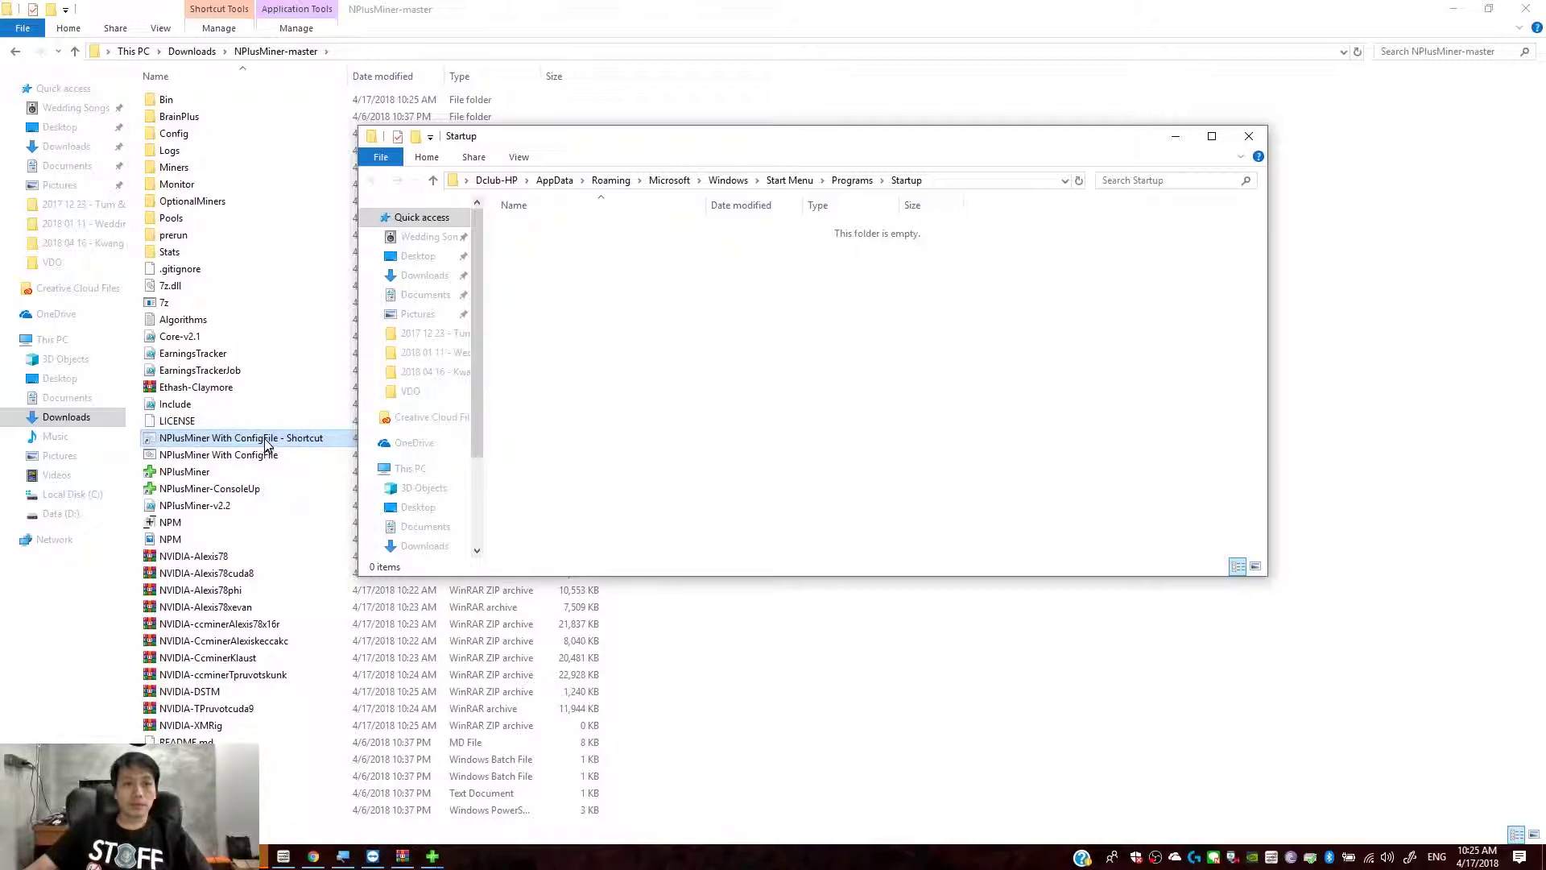
pyautogui.moveTo(264, 444); pyautogui.dragTo(814, 363)
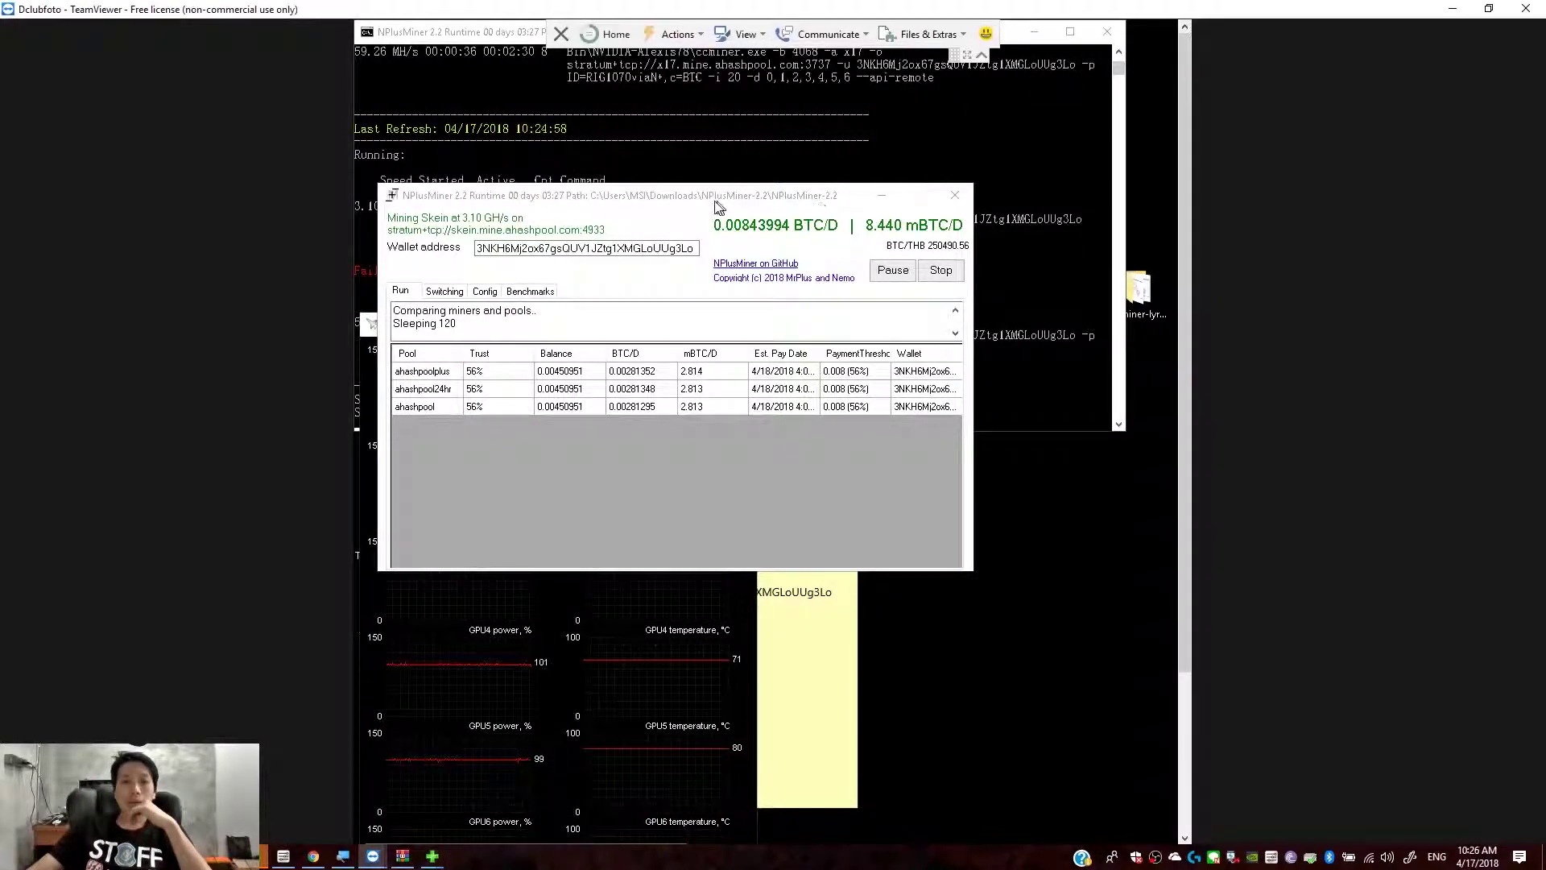
# Step: Reposition the NPlusMiner window in the remote TeamViewer session and show its configuration settings
pyautogui.moveTo(719, 207); pyautogui.dragTo(822, 252)
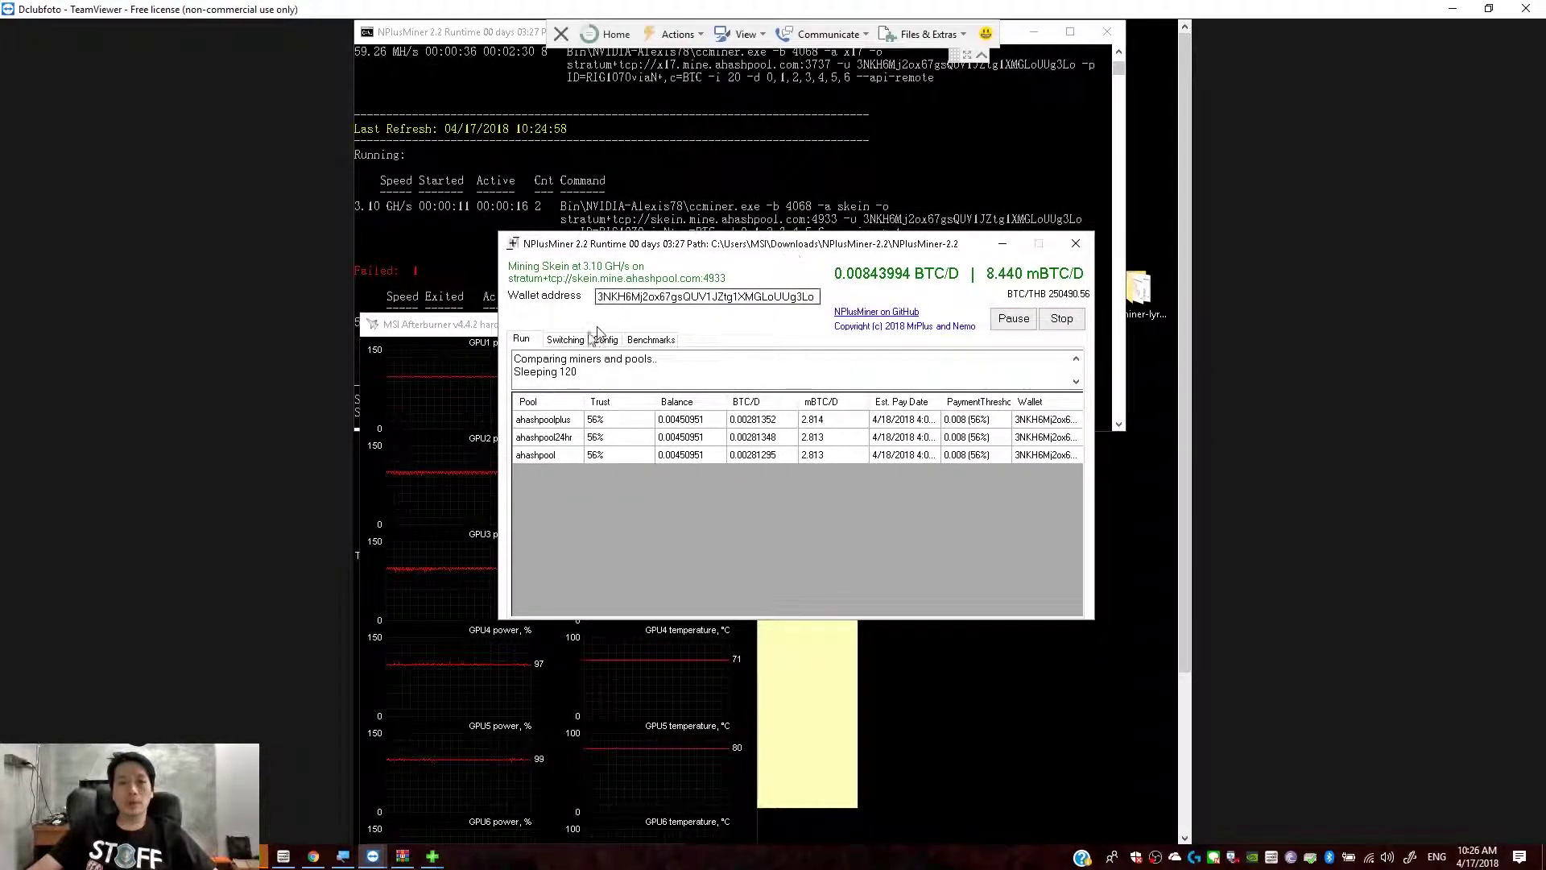
pyautogui.moveTo(679, 250); pyautogui.dragTo(670, 240)
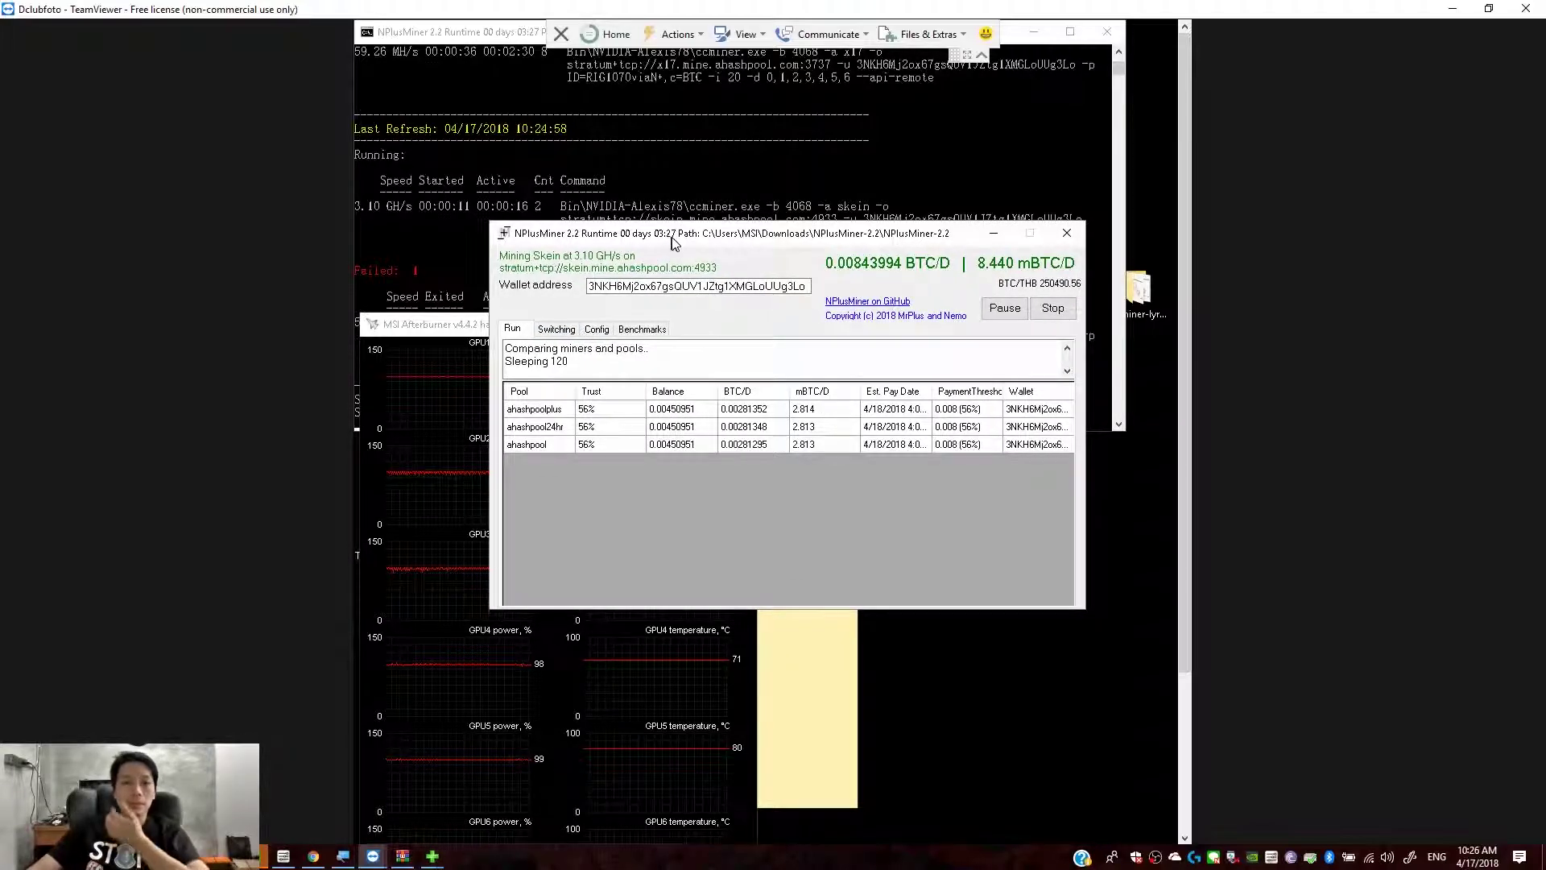
pyautogui.click(599, 331)
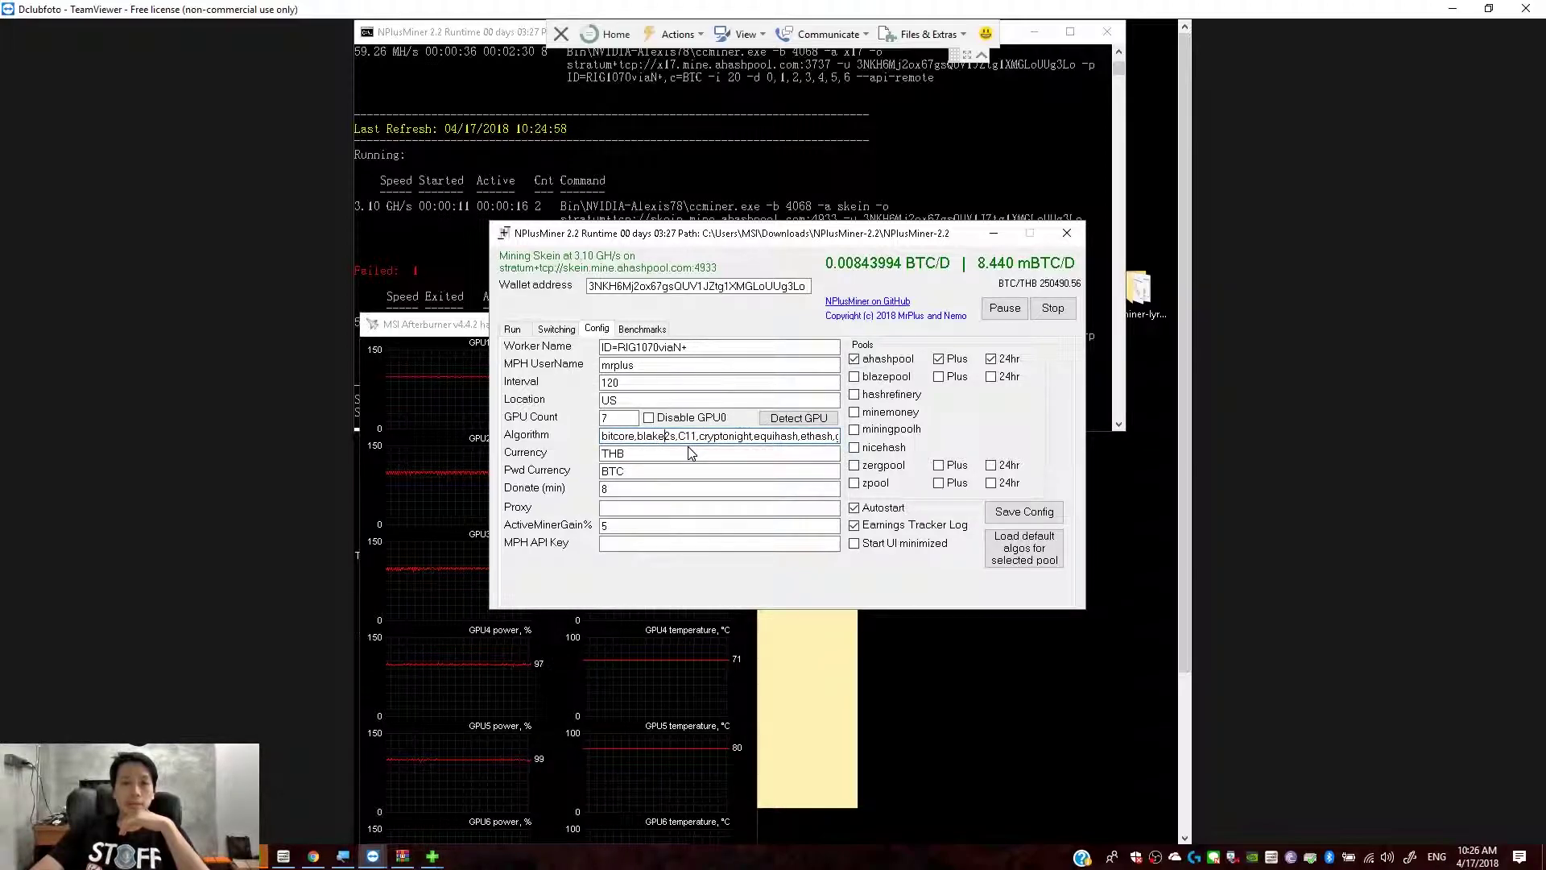
# Step: Examine the full comma-separated Algorithm list in the remote rig's NPlusMiner configuration
pyautogui.press('Right')
pyautogui.press('Right')
pyautogui.press('Right')
pyautogui.press('Right')
pyautogui.press('Right')
pyautogui.press('Right')
pyautogui.press('Right')
pyautogui.press('Right')
pyautogui.press('Right')
pyautogui.press('Right')
pyautogui.press('Right')
pyautogui.press('Right')
pyautogui.press('Right')
pyautogui.press('Right')
pyautogui.press('Right')
pyautogui.press('Right')
pyautogui.press('Right')
pyautogui.press('Right')
pyautogui.press('Right')
pyautogui.press('Right')
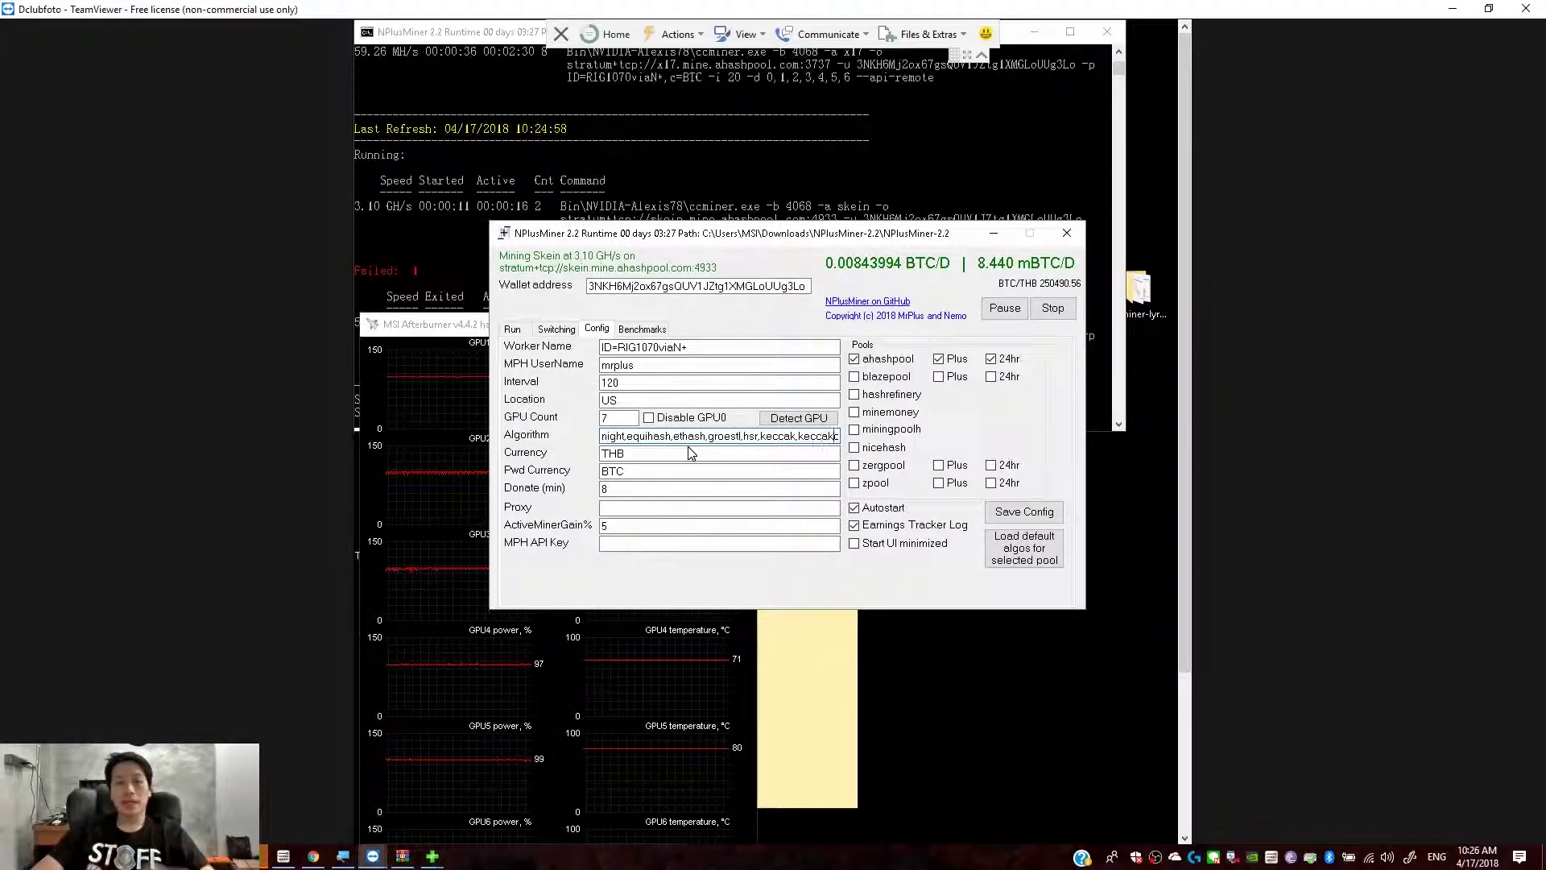
pyautogui.press('Right')
pyautogui.press('Right')
pyautogui.press('Right')
pyautogui.press('Right')
pyautogui.press('Right')
pyautogui.press('Right')
pyautogui.press('Right')
pyautogui.press('Right')
pyautogui.press('Right')
pyautogui.press('Right')
pyautogui.press('Right')
pyautogui.press('Right')
pyautogui.press('Right')
pyautogui.press('Right')
pyautogui.press('Right')
pyautogui.press('Right')
pyautogui.press('Right')
pyautogui.press('Right')
pyautogui.press('Right')
pyautogui.press('Right')
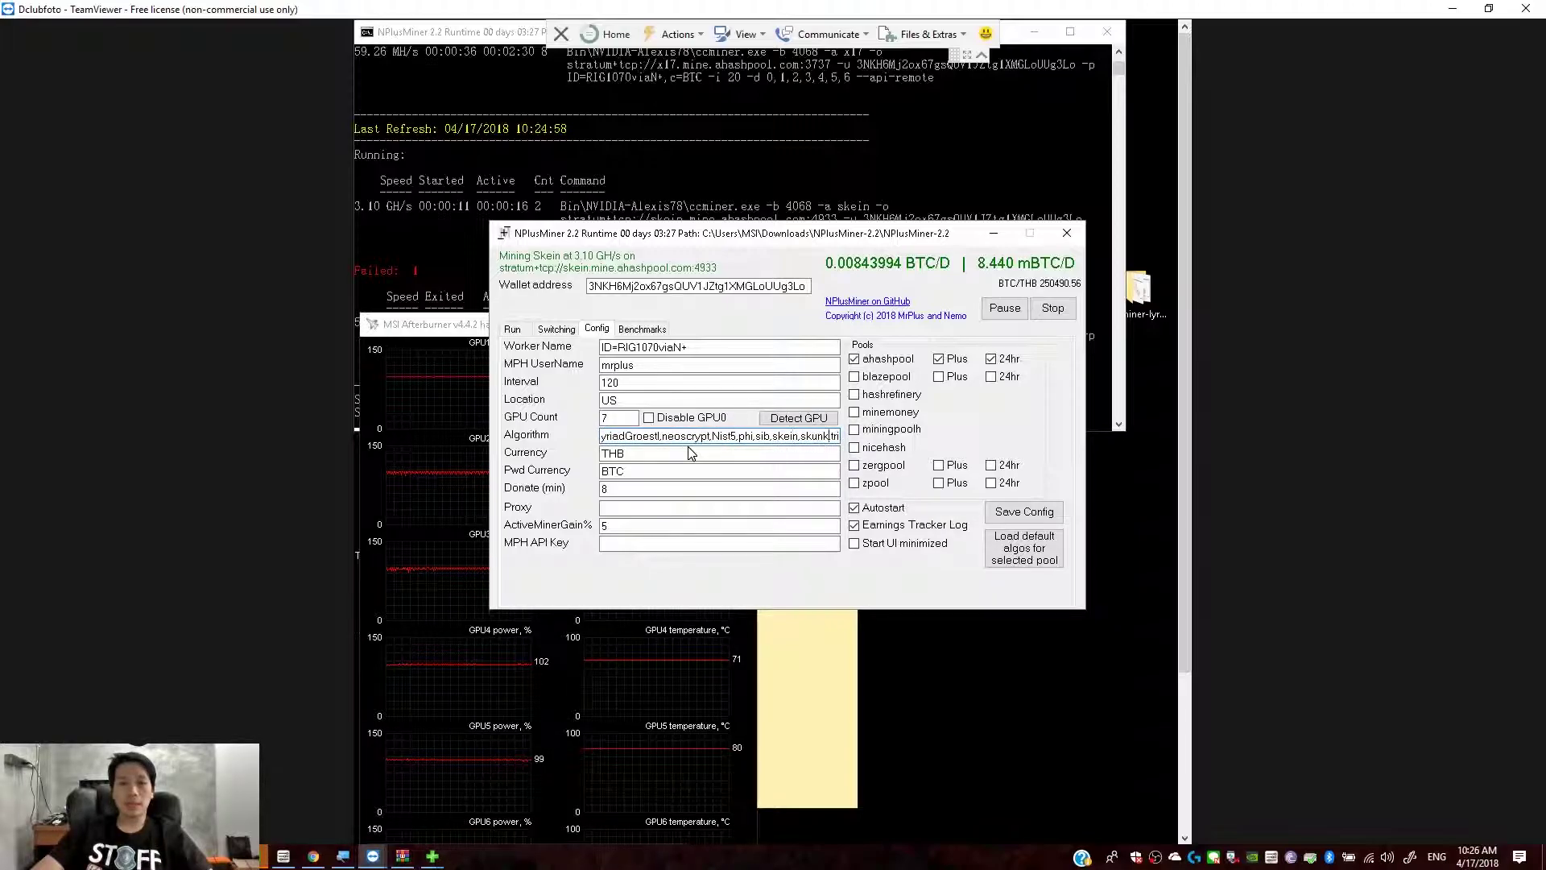
pyautogui.press('Left')
pyautogui.press('Left')
pyautogui.press('Left')
pyautogui.press('Left')
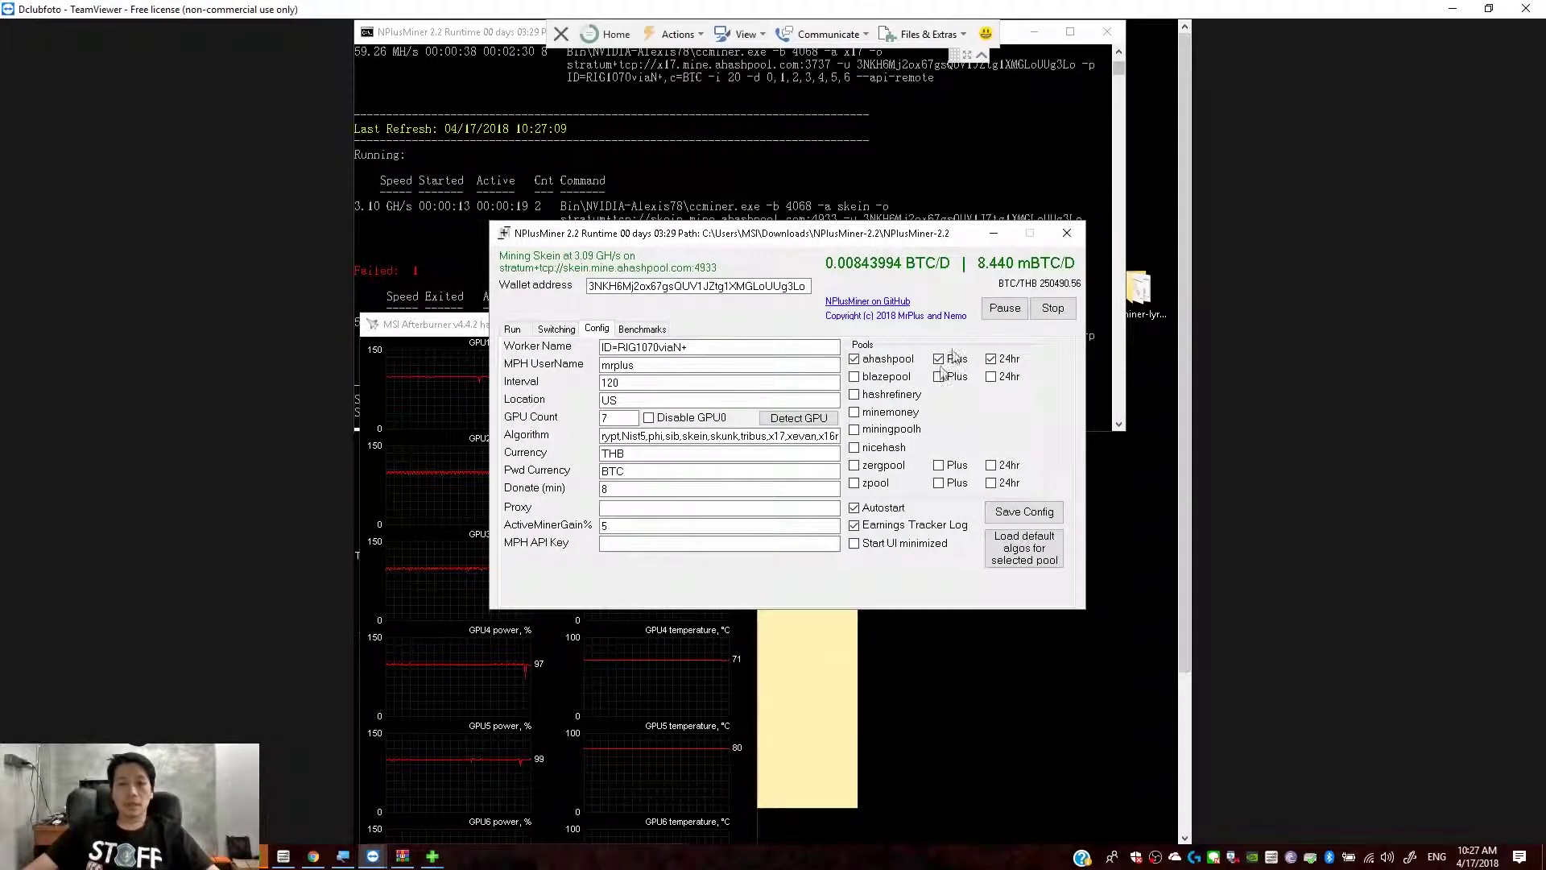
# Step: Bring up the running ccminer console on the remote rig to examine its mining output
pyautogui.moveTo(1182, 163); pyautogui.dragTo(1174, 442)
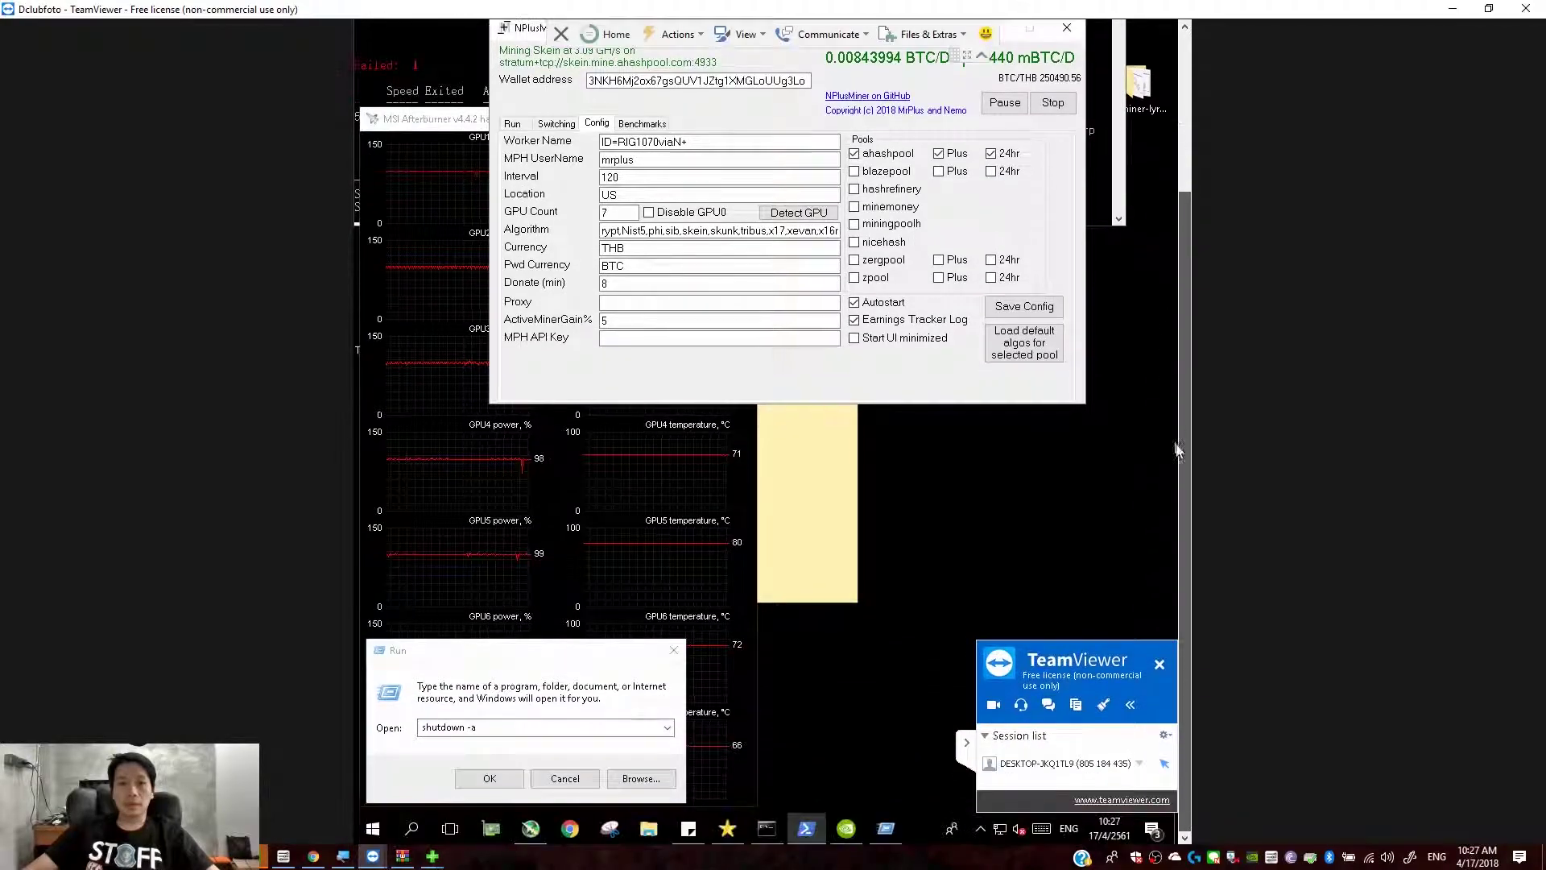
pyautogui.click(845, 828)
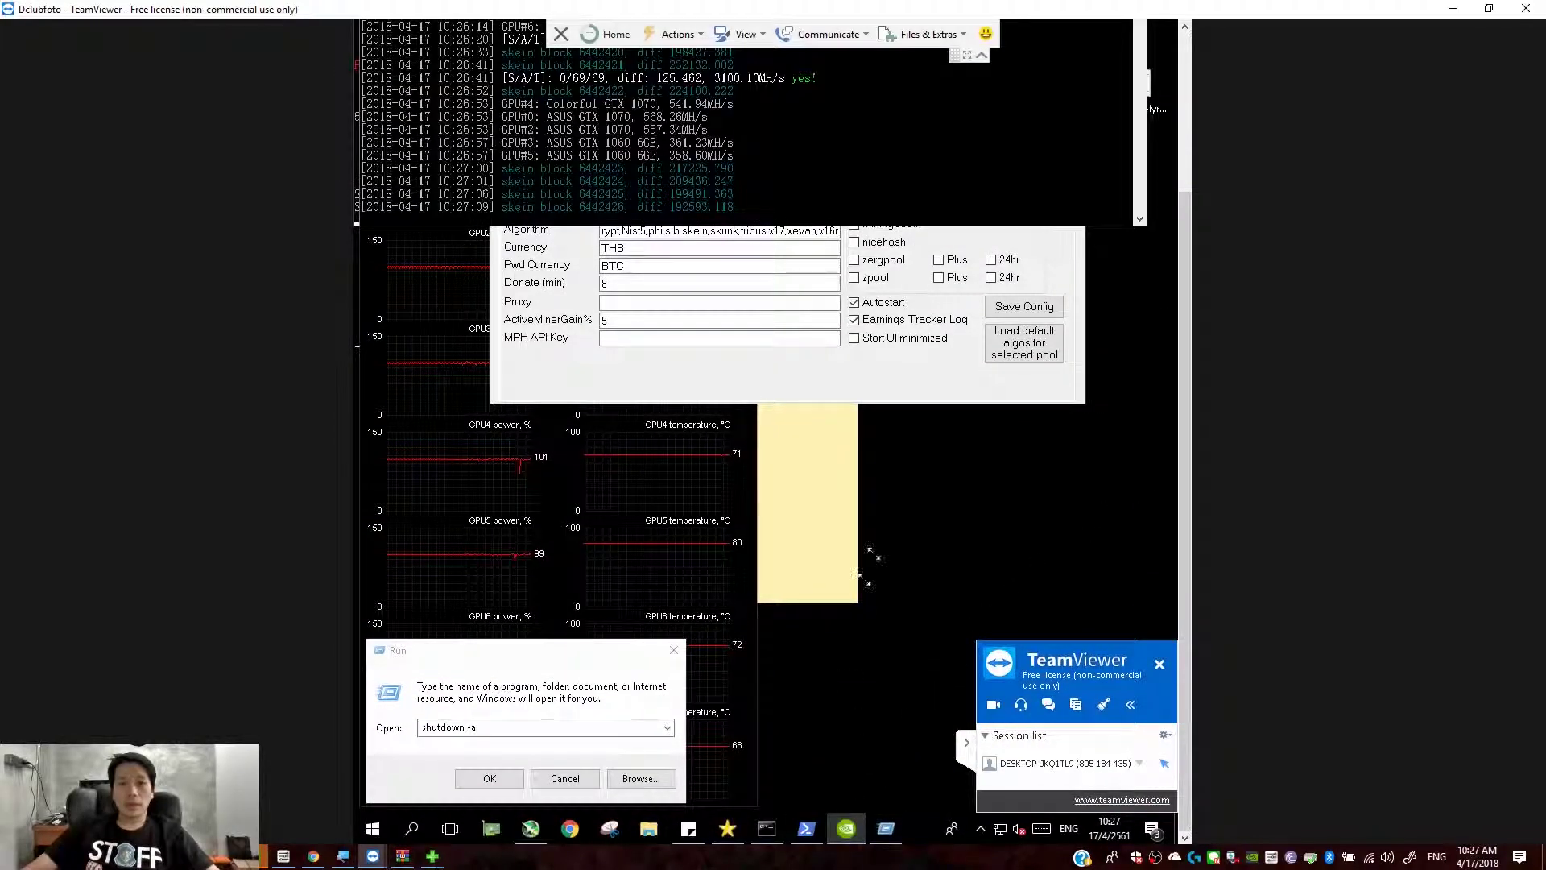
pyautogui.moveTo(1182, 272); pyautogui.dragTo(1207, 81)
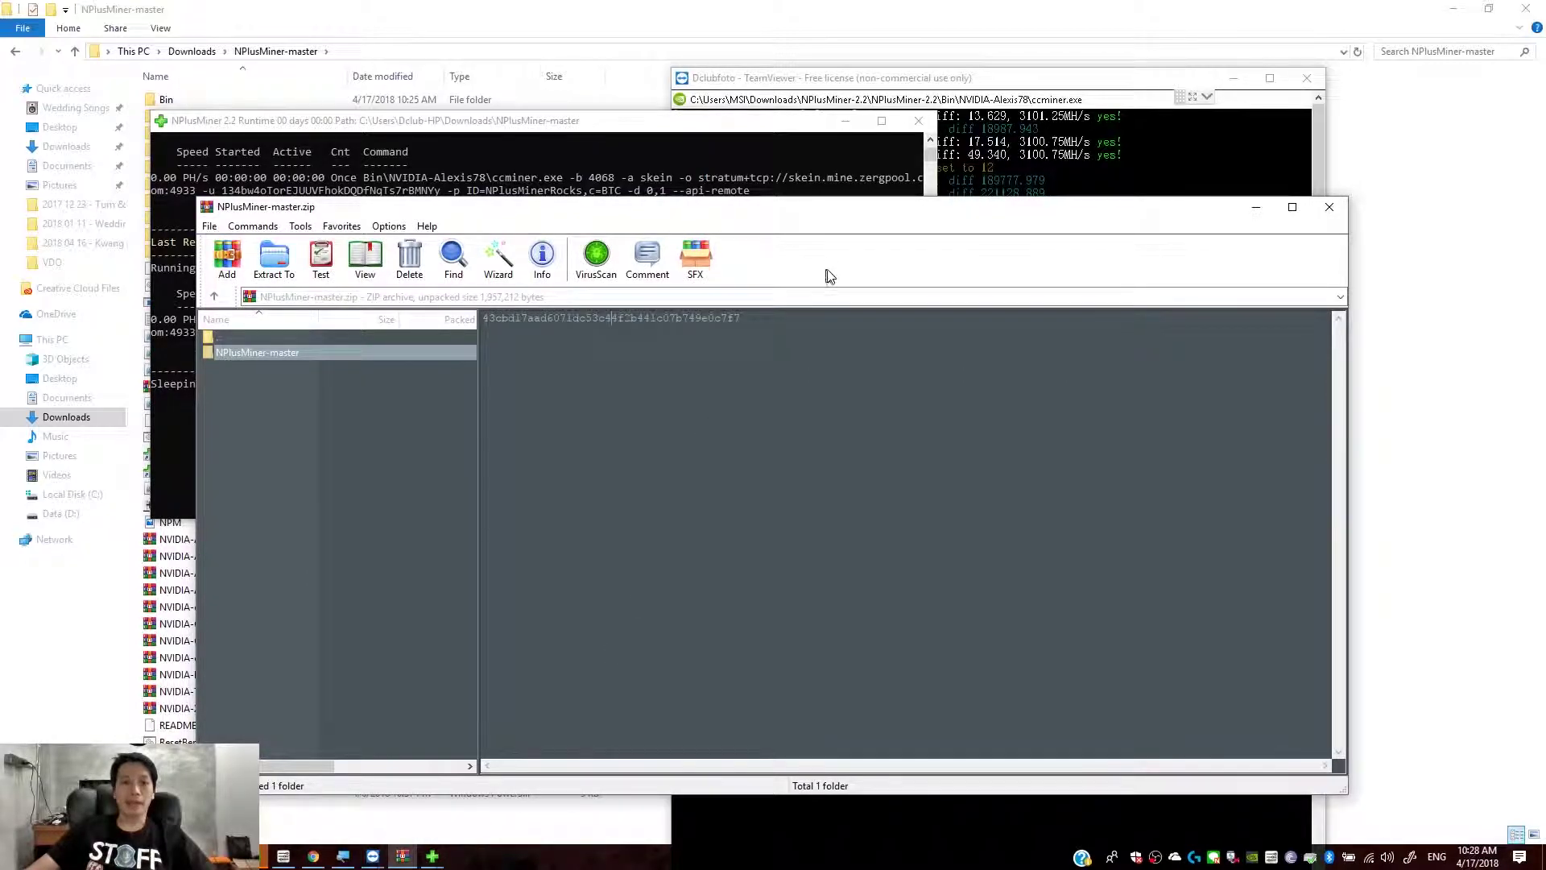
# Step: Minimize the NPlusMiner-master.zip archive window and show the previews of the local NPlusMiner windows
pyautogui.click(1255, 209)
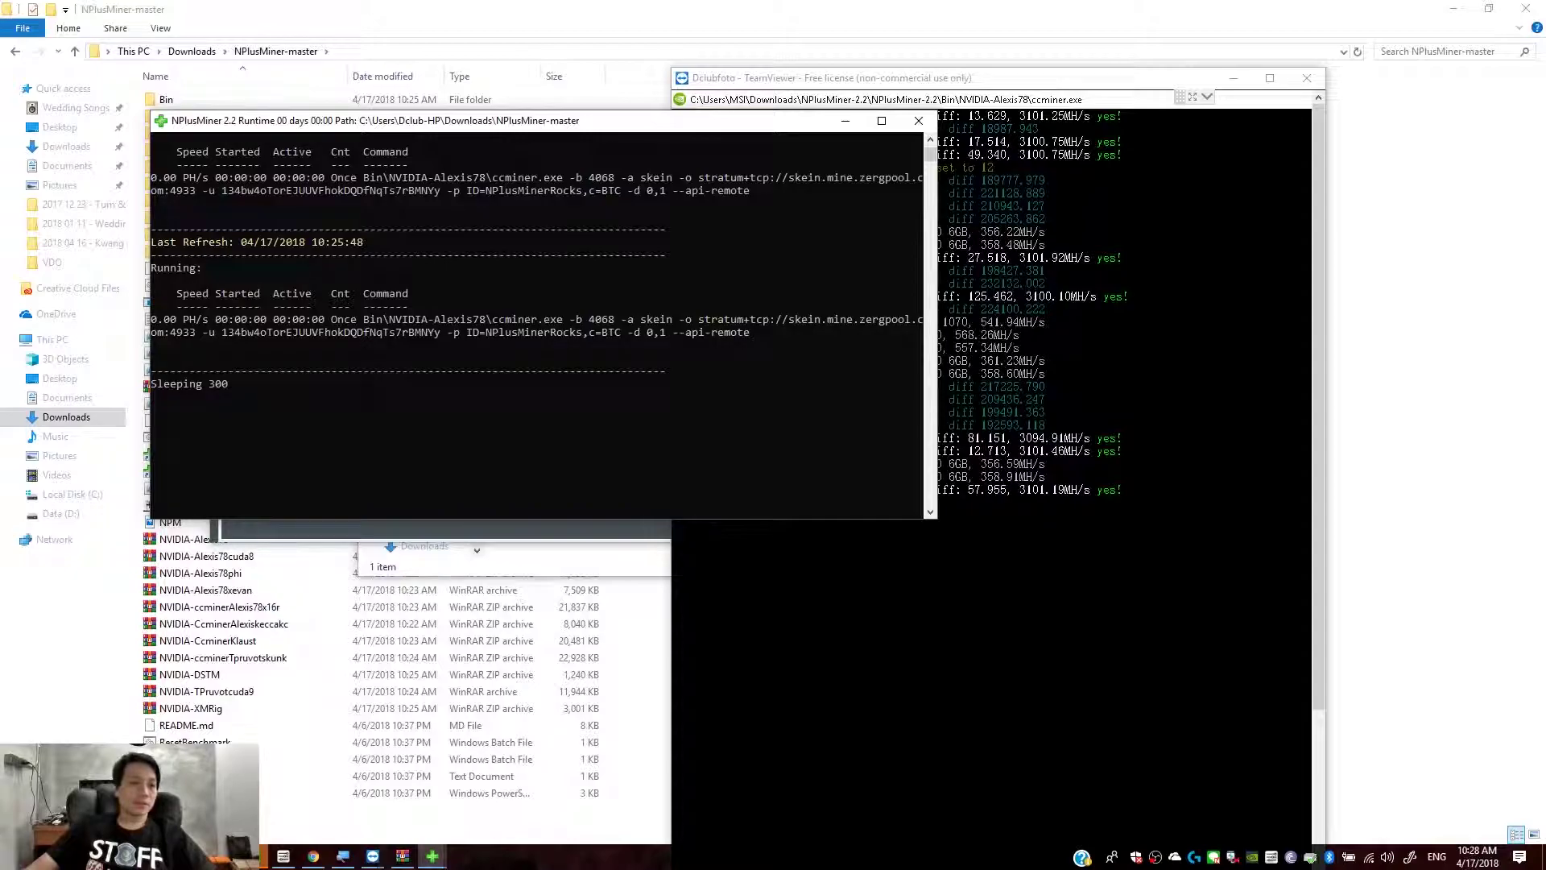
pyautogui.click(432, 857)
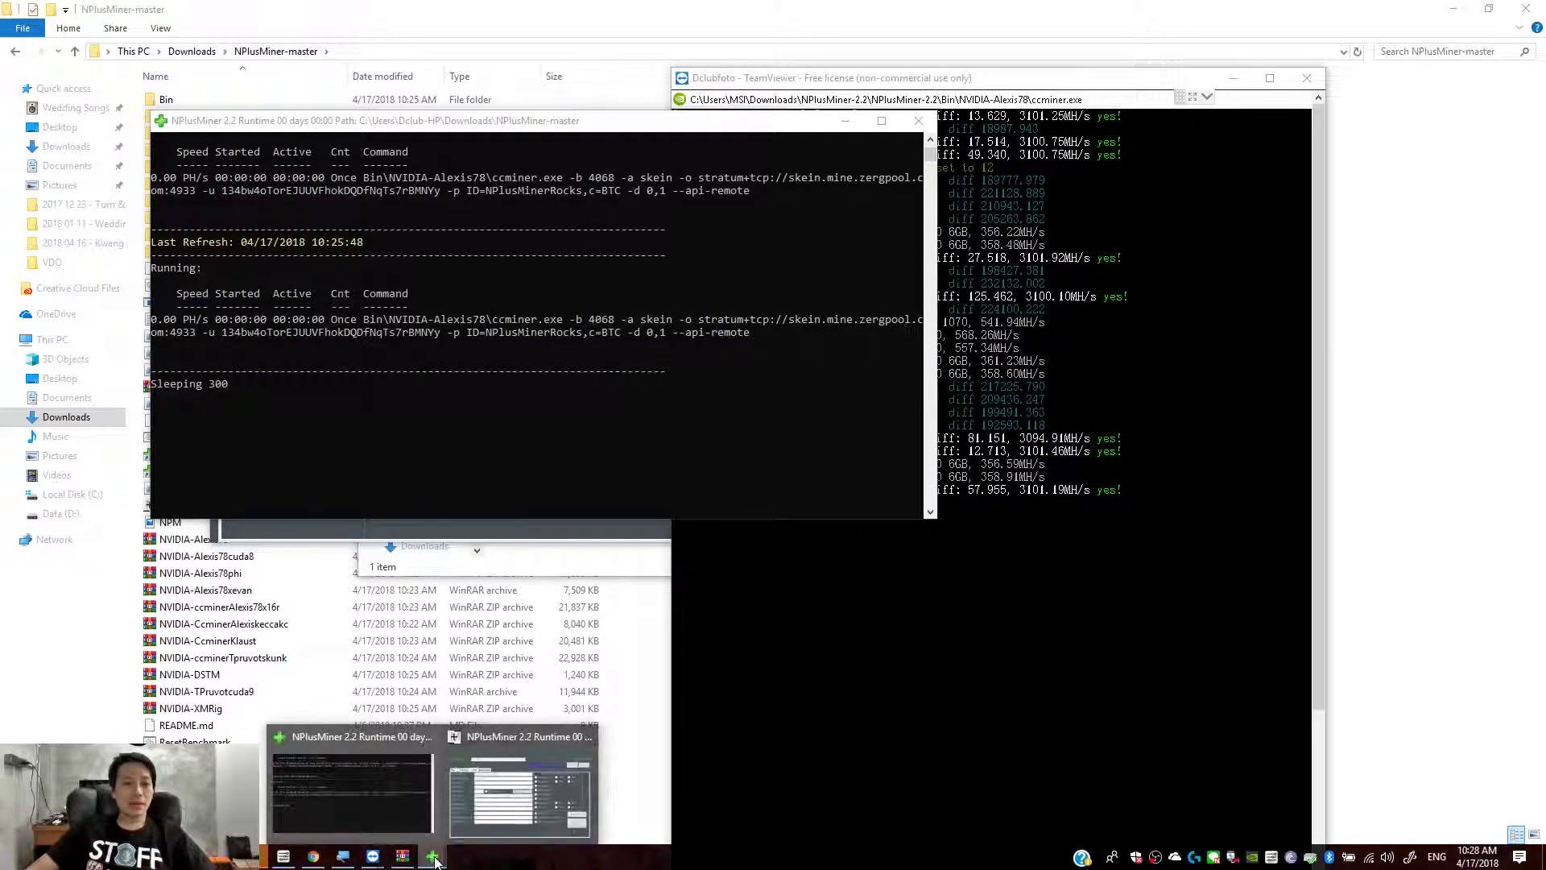